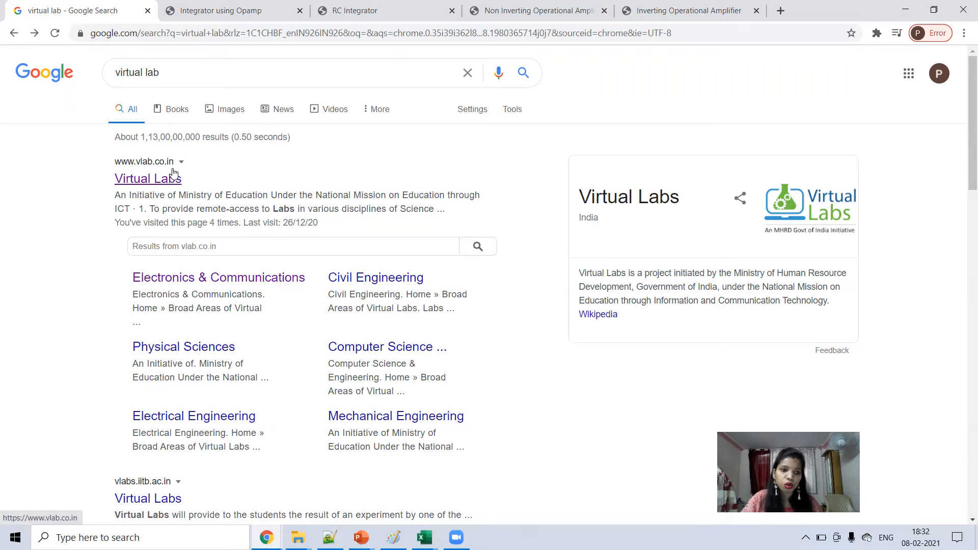
Open the Basic Electronics Lab from the Electronics & Communications area of the Virtual Labs site.
scroll(222, 218, "down", 1)
left_click(191, 219)
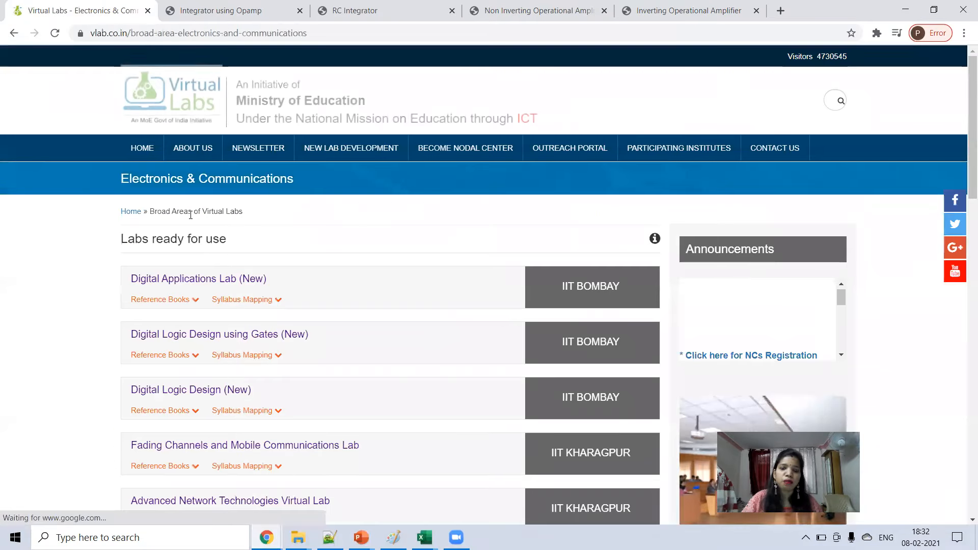
scroll(297, 255, "down", 6)
scroll(298, 254, "down", 5)
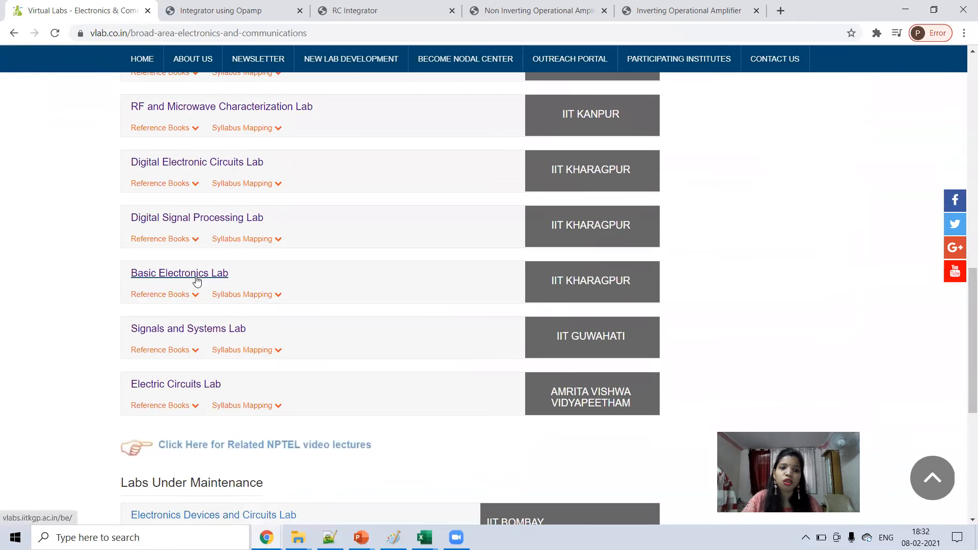
left_click(197, 279)
Open the experiment "Study of Differentiator and Integrator using Operational Amplifier" from the lab's list of experiments.
scroll(447, 316, "down", 3)
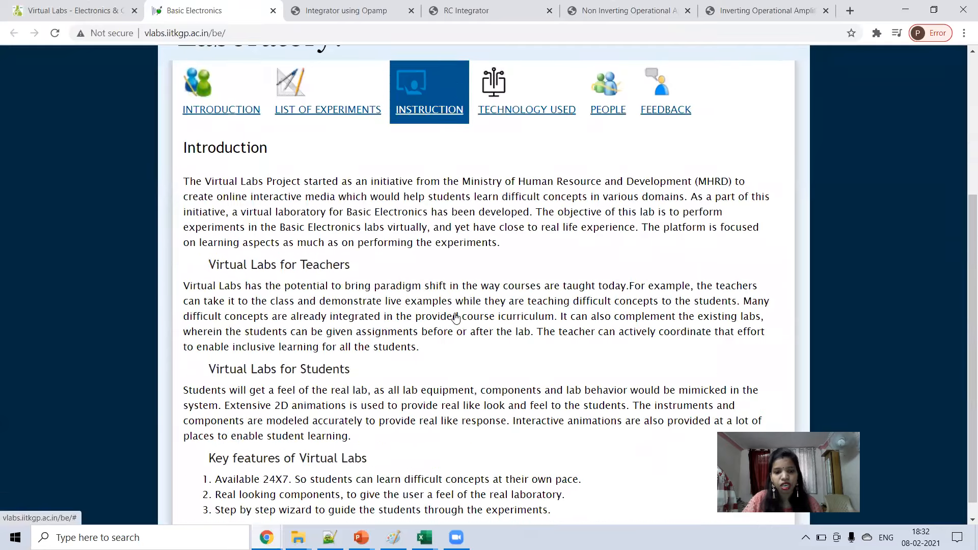
scroll(452, 321, "up", 2)
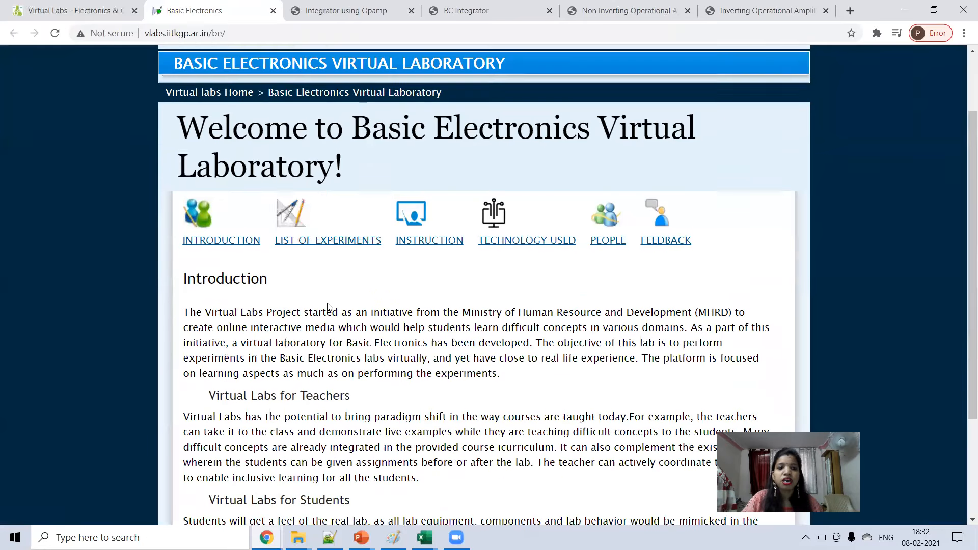
scroll(329, 306, "down", 1)
left_click(335, 225)
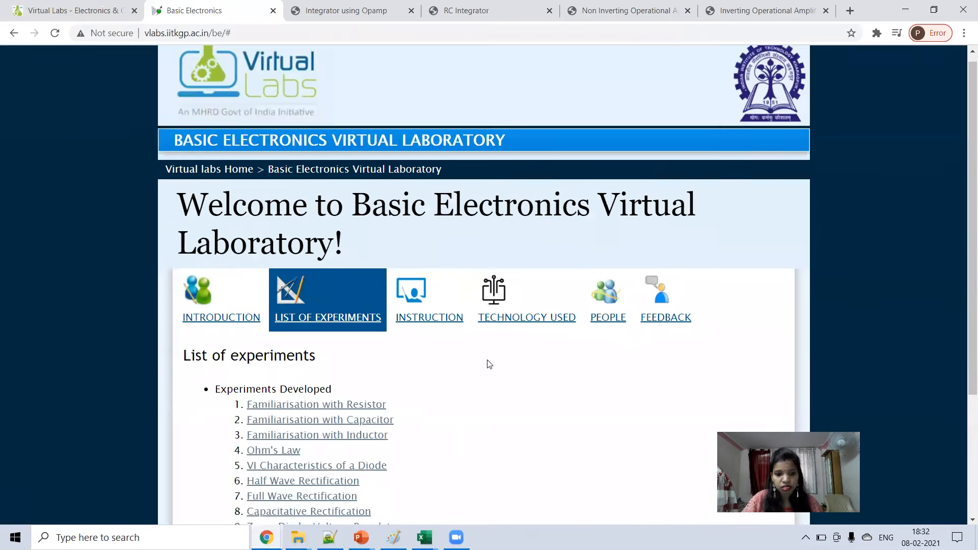
scroll(489, 364, "down", 3)
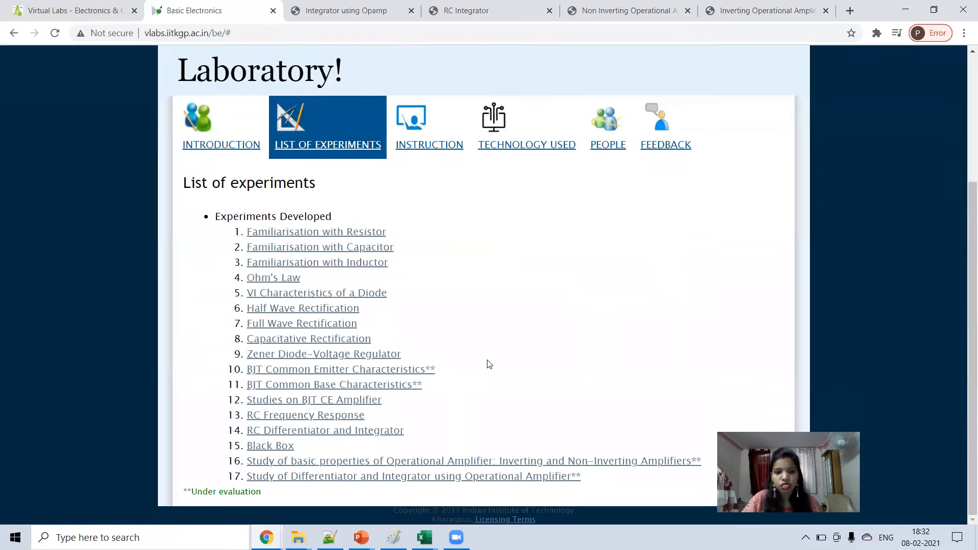
left_click(333, 476)
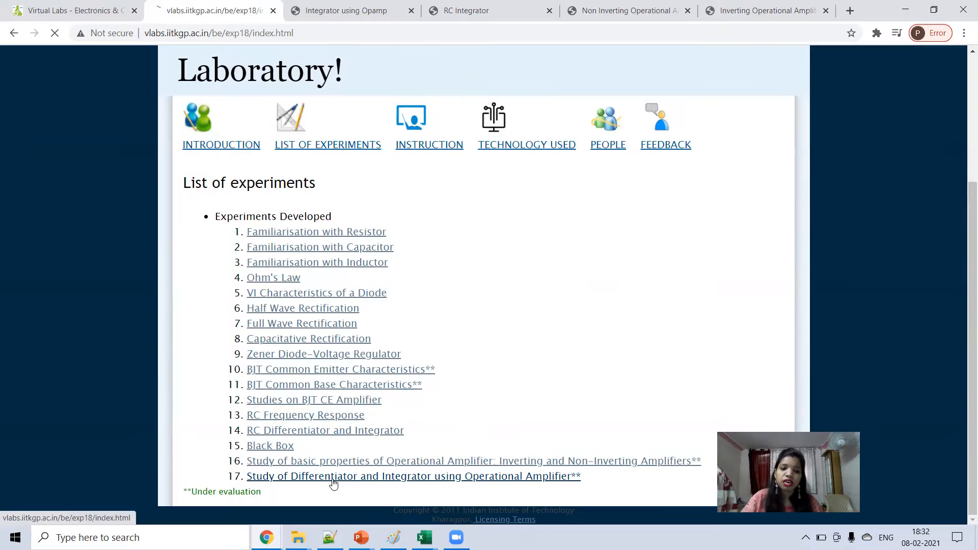
Read through the experiment's theory, including the op-amp objectives and the integrator and differentiator derivations.
scroll(362, 451, "down", 1)
scroll(362, 451, "down", 1)
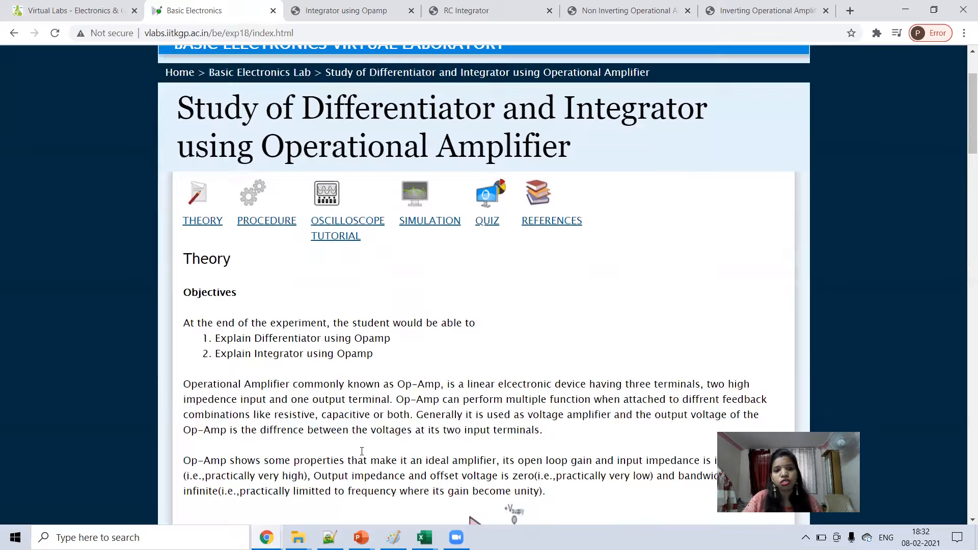
scroll(289, 306, "down", 12)
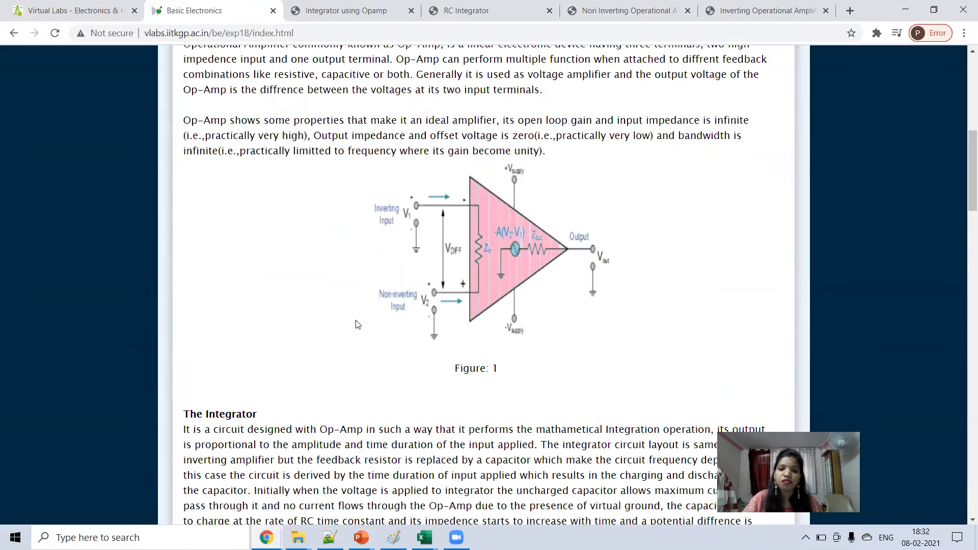
scroll(359, 325, "down", 13)
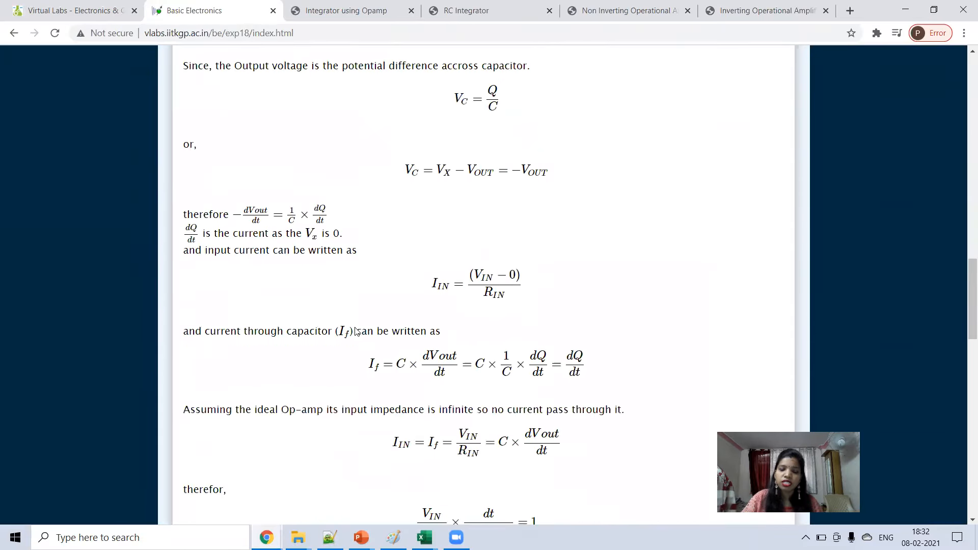
scroll(355, 333, "down", 10)
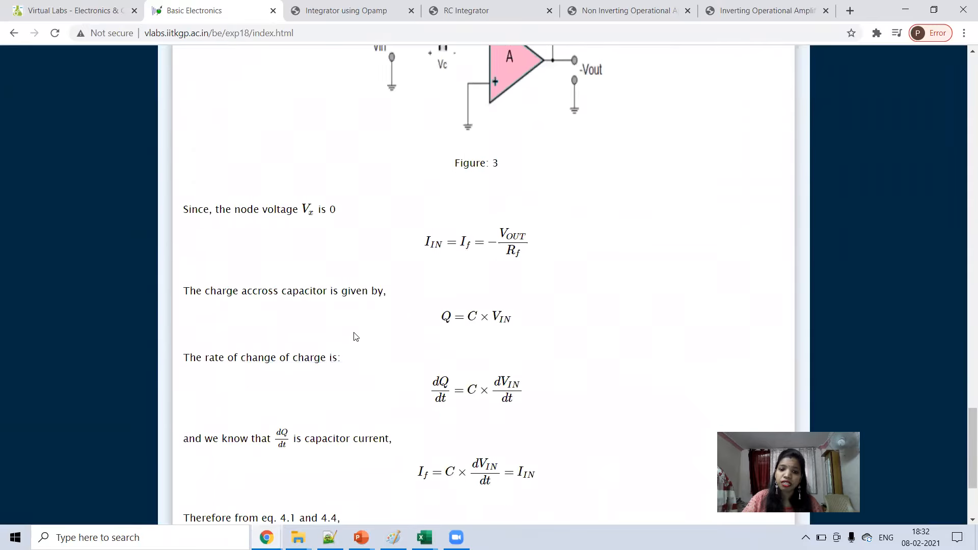
scroll(355, 338, "up", 20)
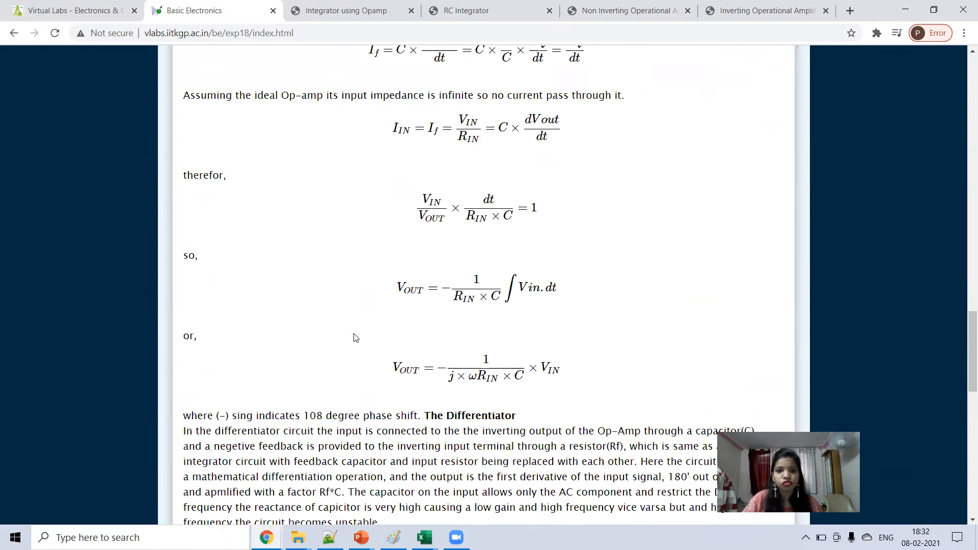
scroll(355, 337, "up", 15)
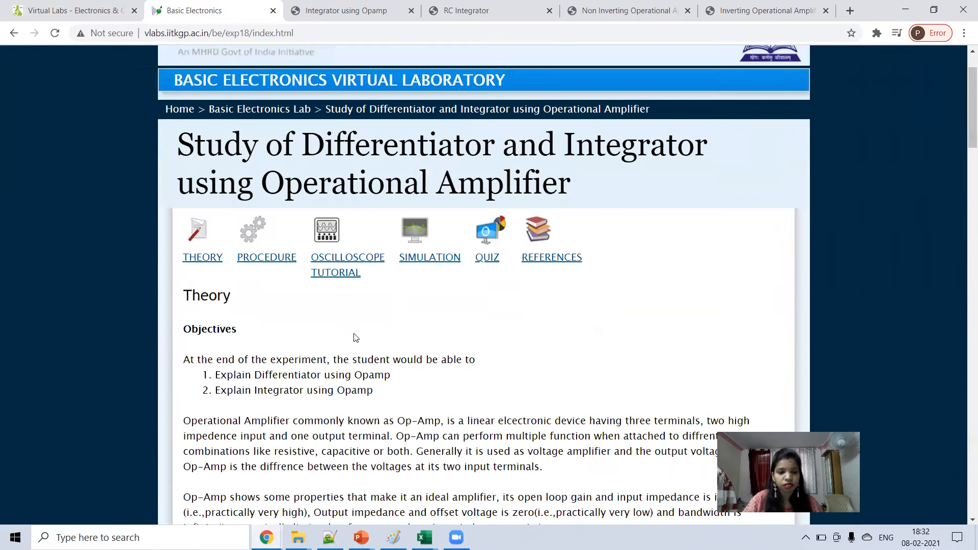
scroll(307, 353, "down", 1)
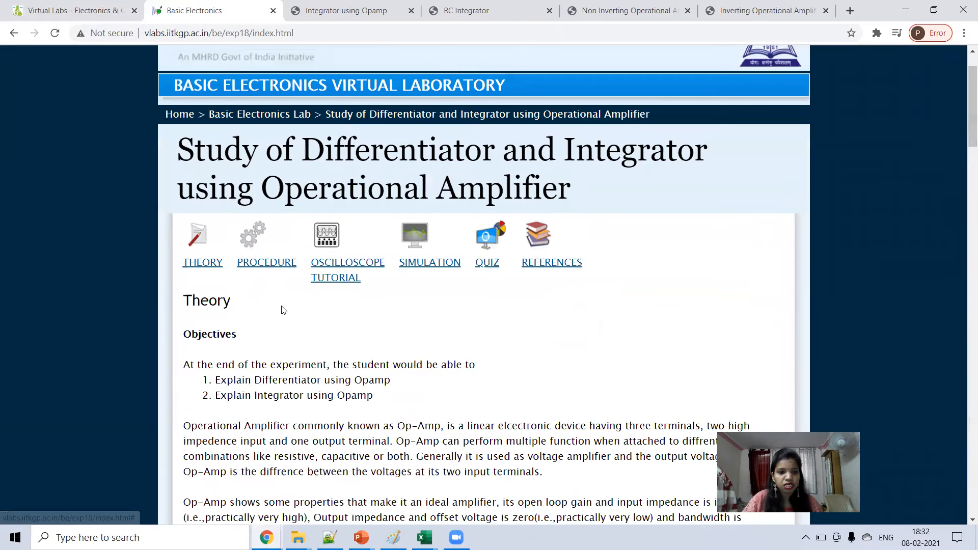
Review the experiment procedure for the Integrator using OpAmp, including its connection list and example circuit.
left_click(269, 266)
scroll(403, 344, "down", 3)
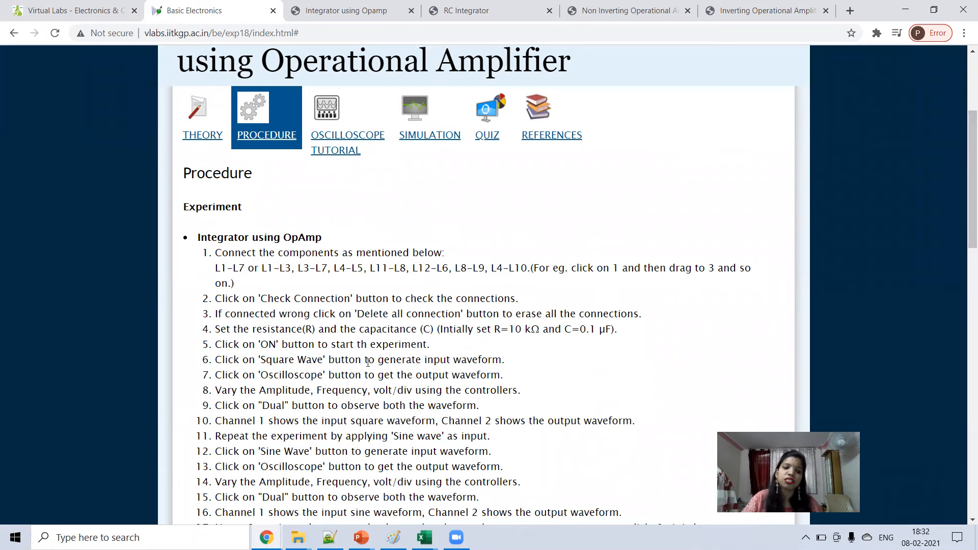
scroll(368, 362, "down", 4)
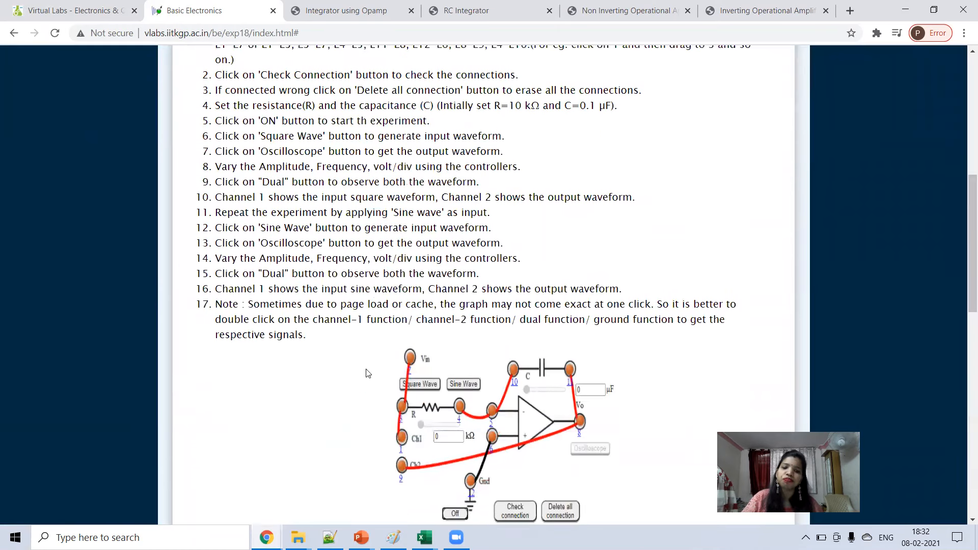
scroll(368, 374, "down", 2)
scroll(419, 407, "up", 8)
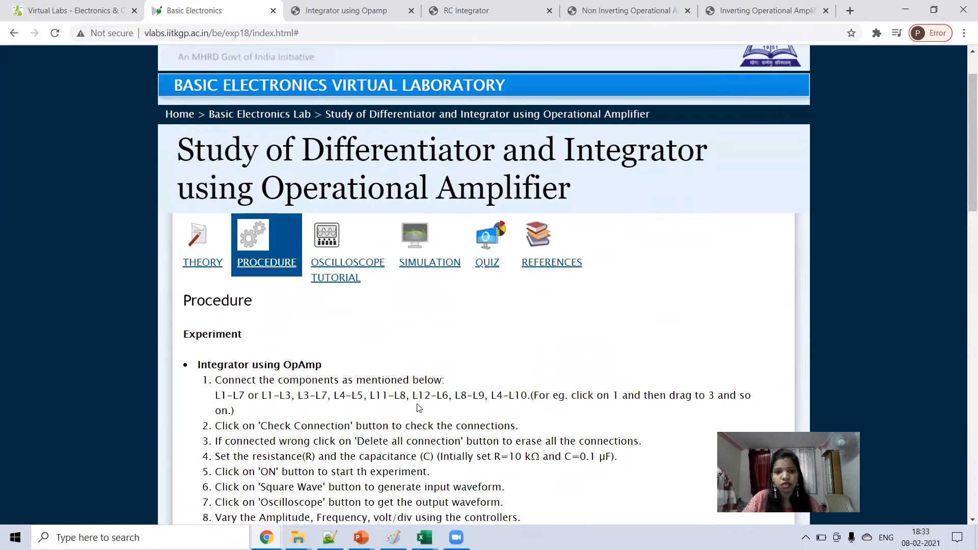
Open the "Integrator using Opamp (draw circuit)" simulation for this experiment.
left_click(427, 270)
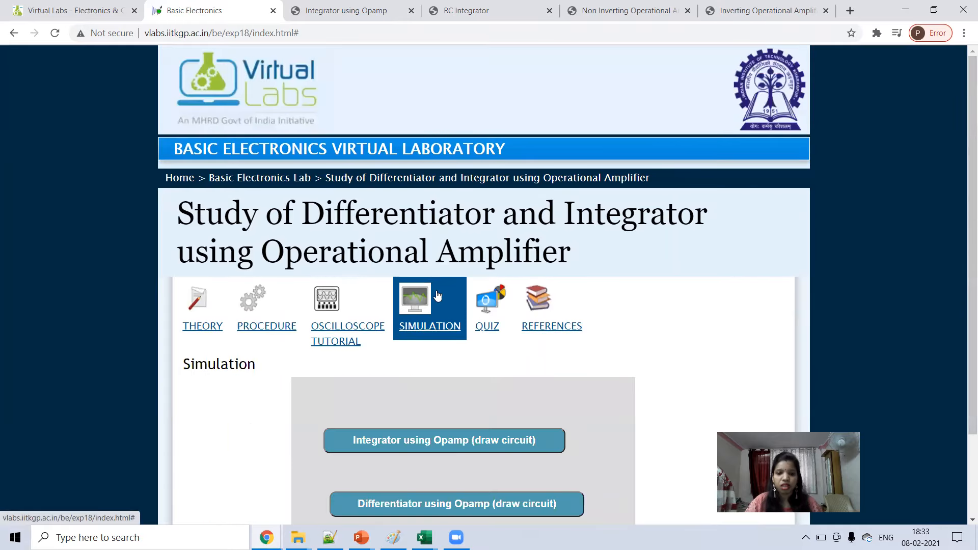
scroll(510, 331, "down", 2)
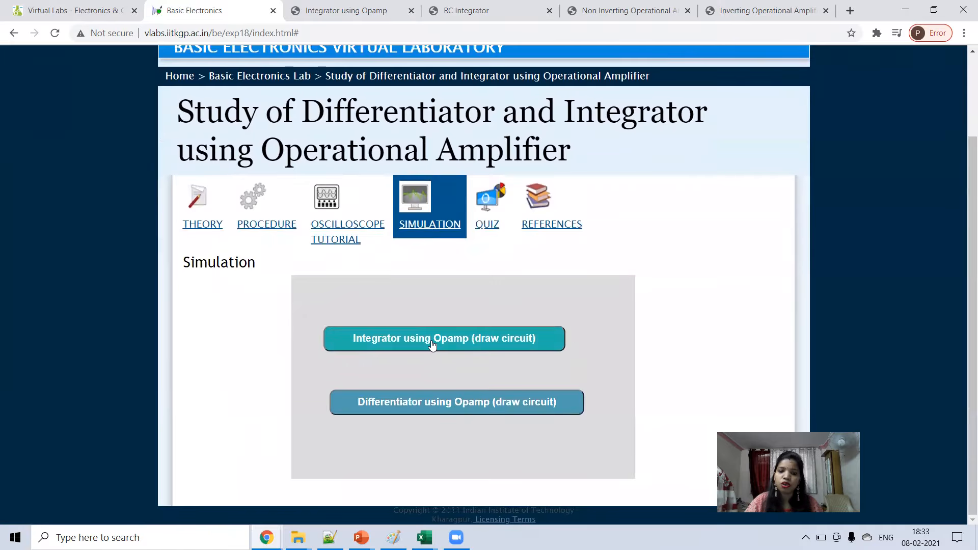
left_click(432, 344)
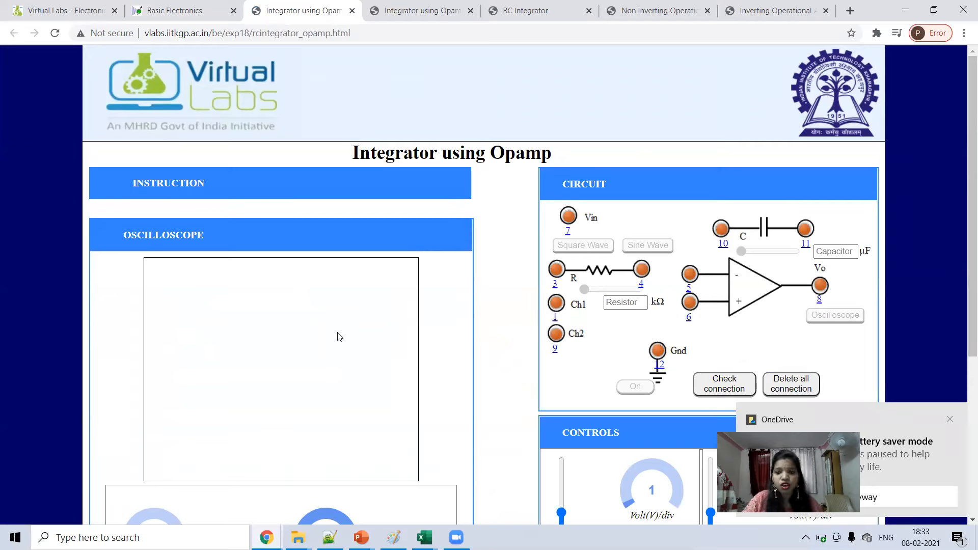
In the circuit, wire Ch1 terminal 1 to resistor terminal 3 and Ch2 terminal 9 to op-amp output terminal 8.
scroll(340, 336, "down", 3)
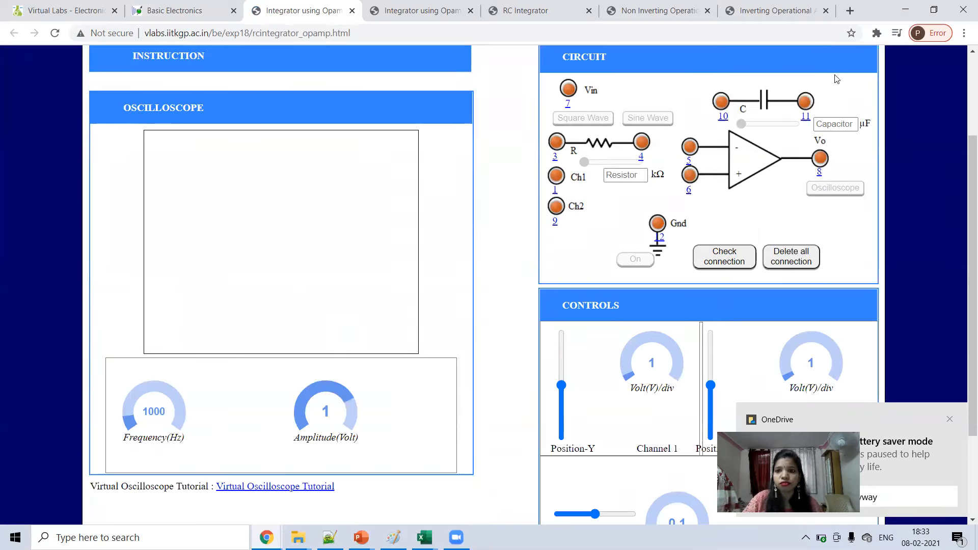
scroll(357, 244, "down", 1)
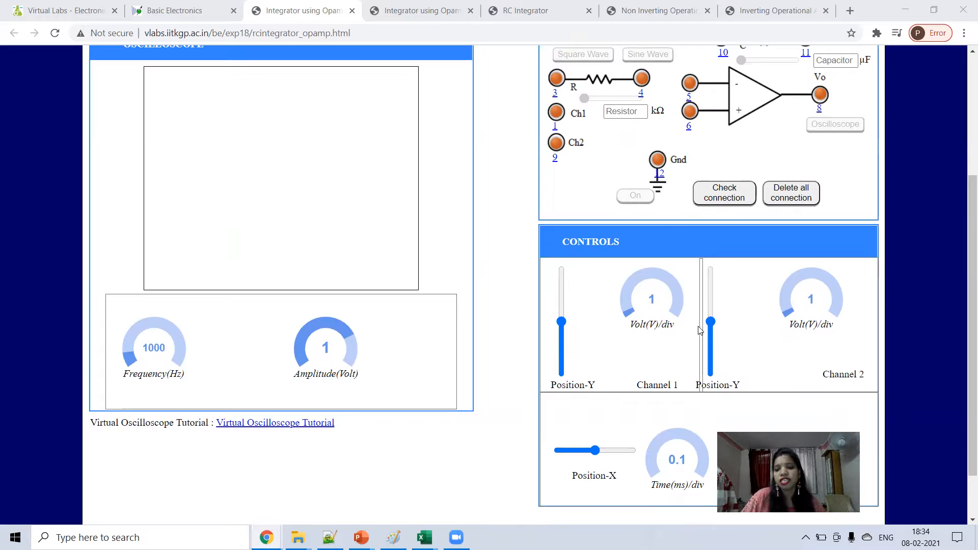
scroll(625, 425, "down", 2)
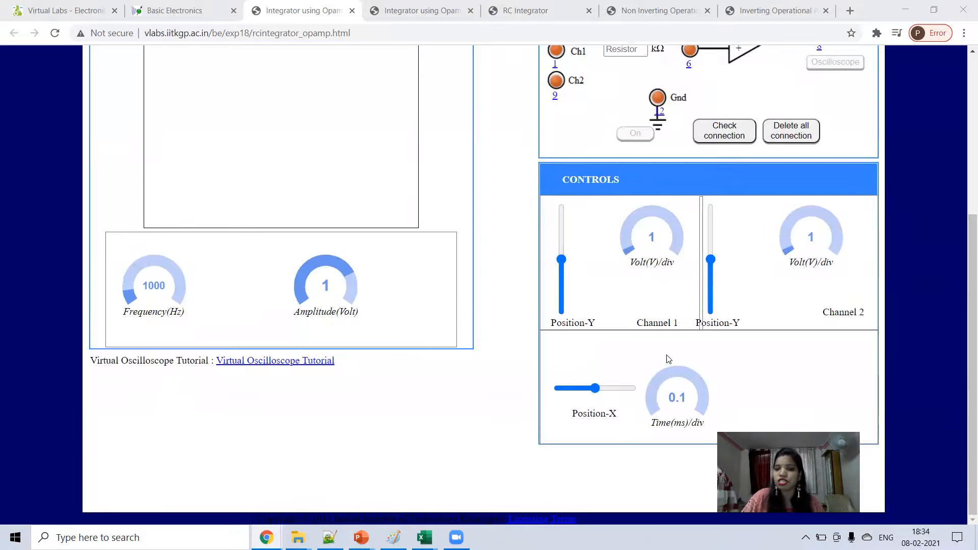
scroll(717, 412, "up", 5)
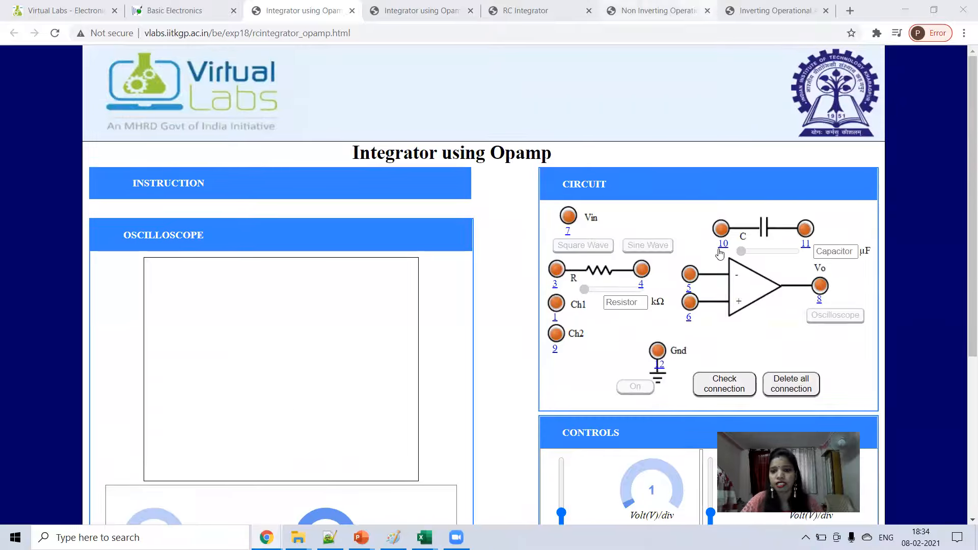
scroll(716, 239, "down", 1)
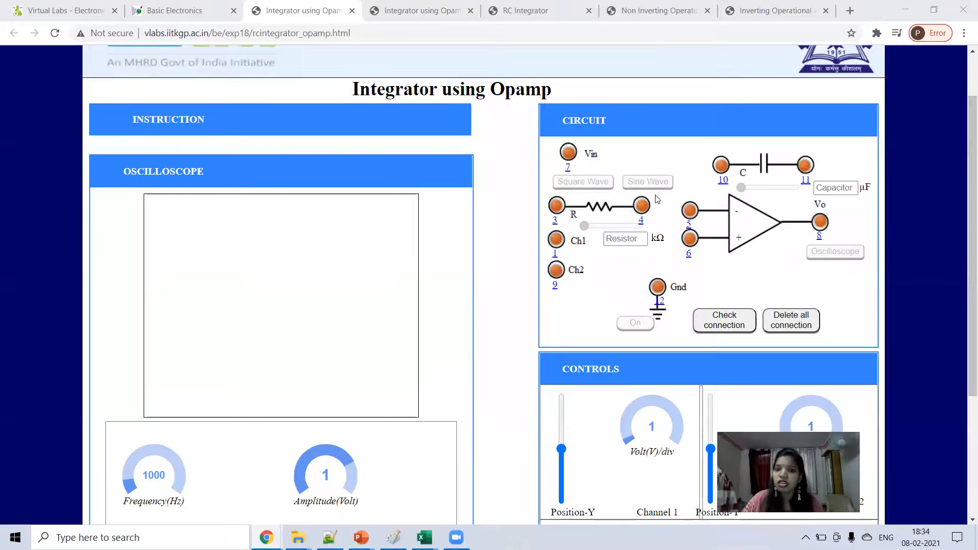
left_click_drag(556, 236, 556, 206)
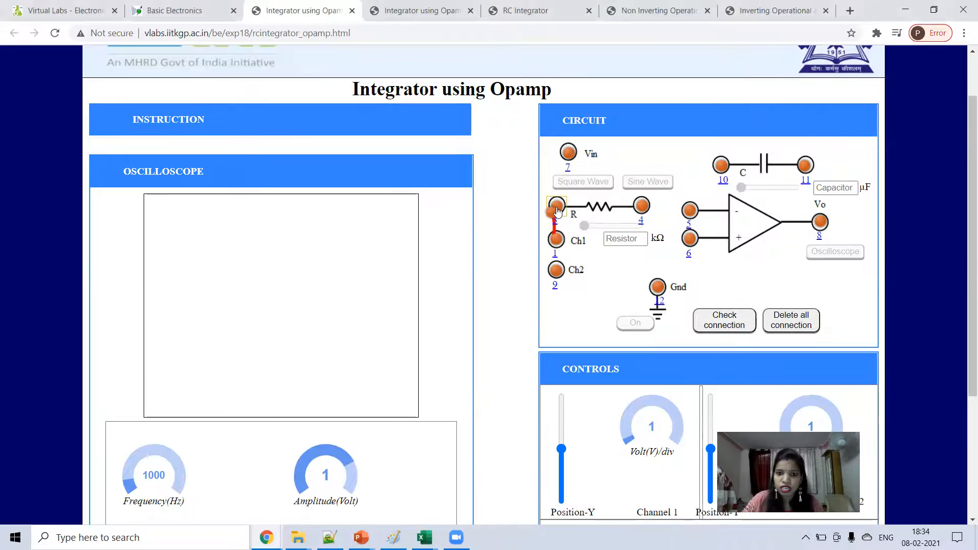
left_click_drag(561, 275, 814, 227)
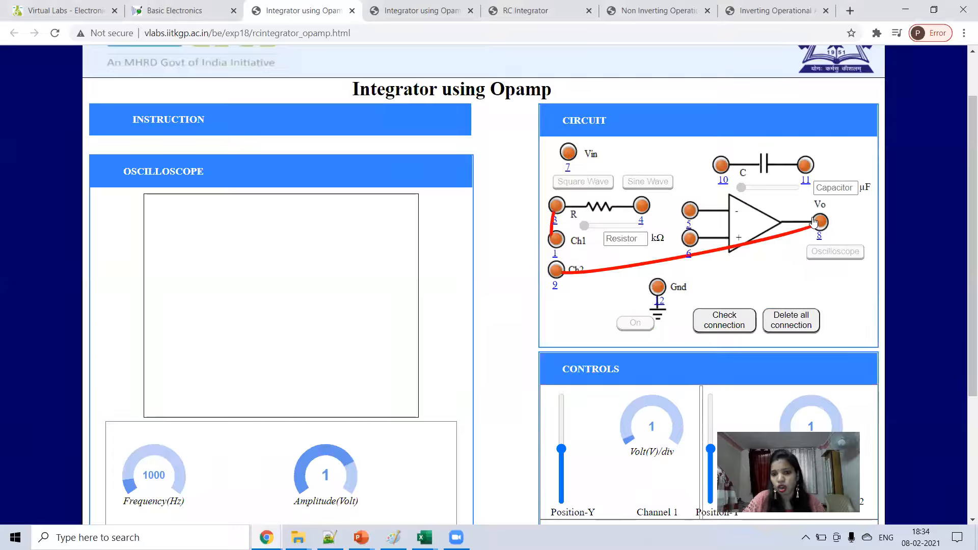
Complete the wiring with 4 through 5 to 10, 11 to 8, 6 to ground 12 and 3 to Vin 7, and check the connections.
mouse_move(641, 206)
left_mouse_down()
mouse_move(691, 214)
mouse_move(724, 167)
left_mouse_up()
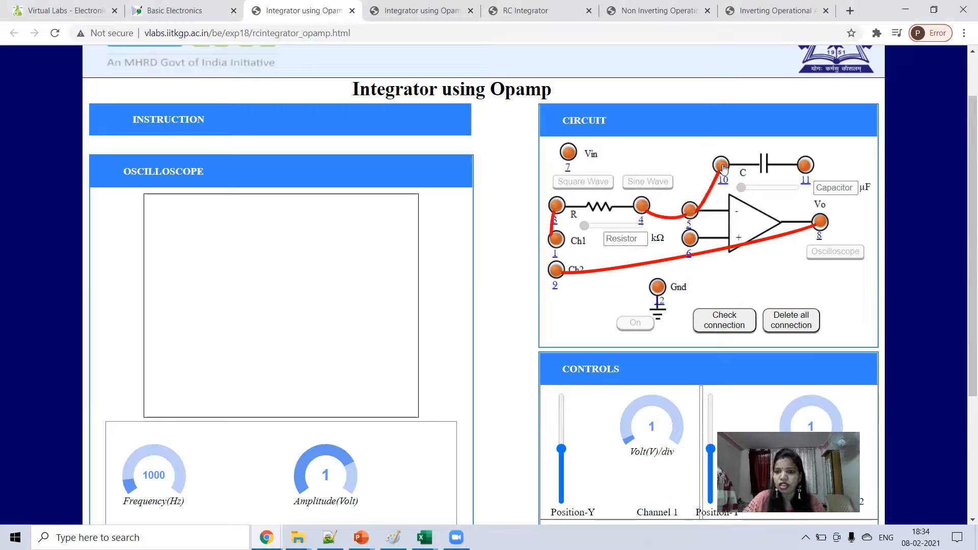
left_click_drag(804, 166, 820, 222)
left_click_drag(689, 243, 659, 292)
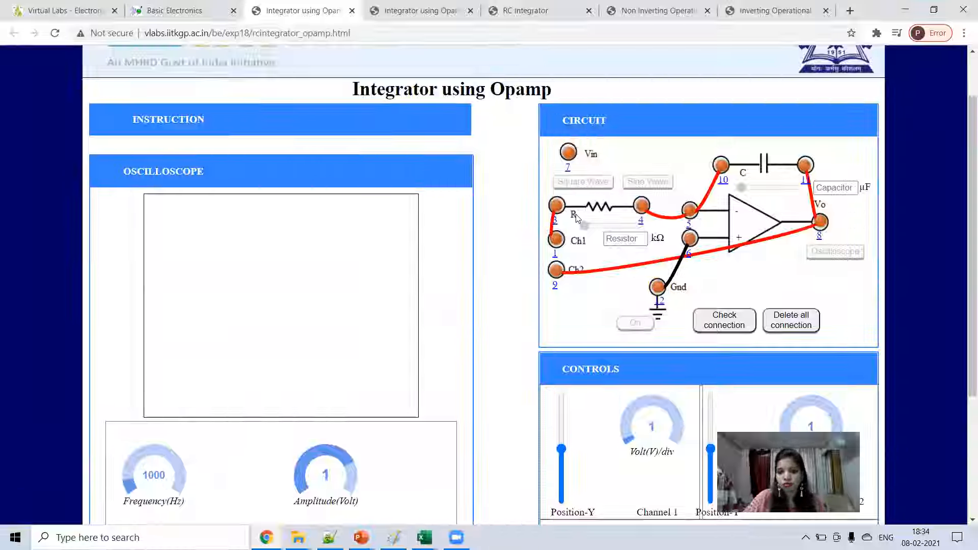
left_click_drag(557, 206, 570, 155)
left_click(732, 331)
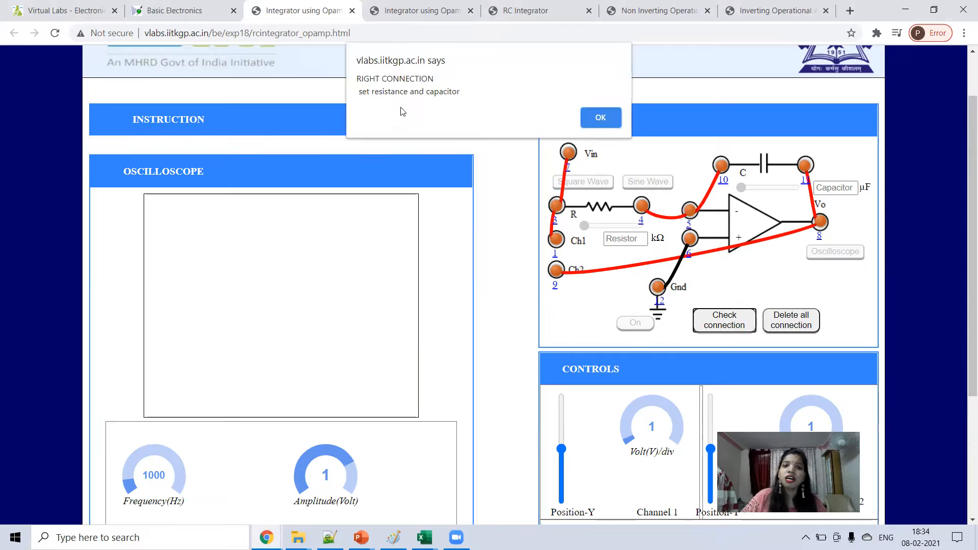
left_click(599, 119)
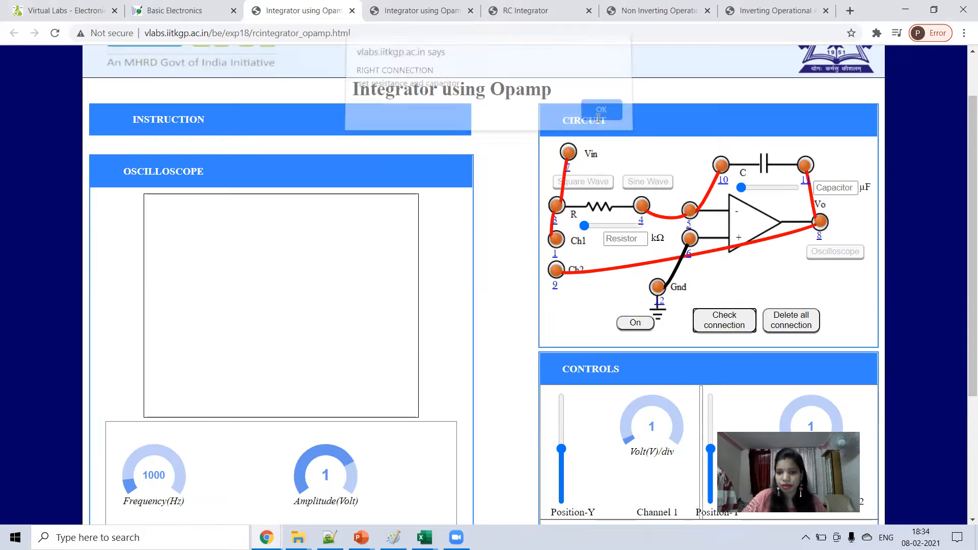
Set the circuit's resistor to 1 kΩ and its capacitor to 0.1 µF.
left_click(586, 227)
left_click_drag(586, 228, 585, 224)
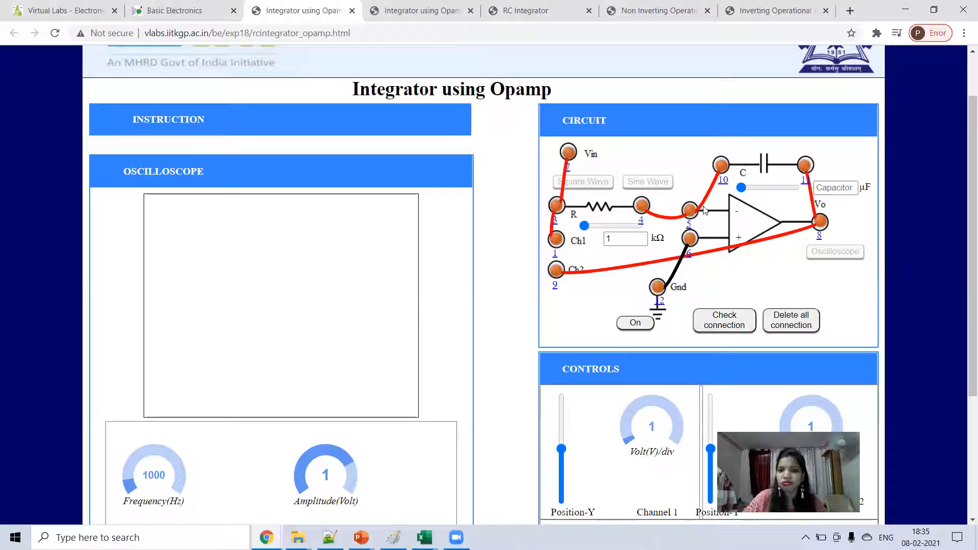
left_click(742, 187)
left_click_drag(743, 189, 741, 188)
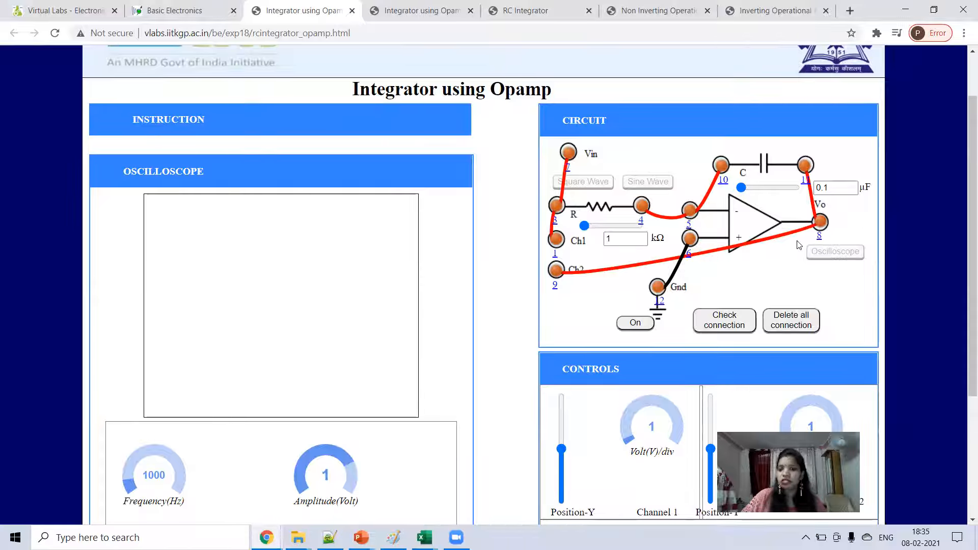
Switch the experiment on and apply a sine wave as the input signal.
left_click(635, 323)
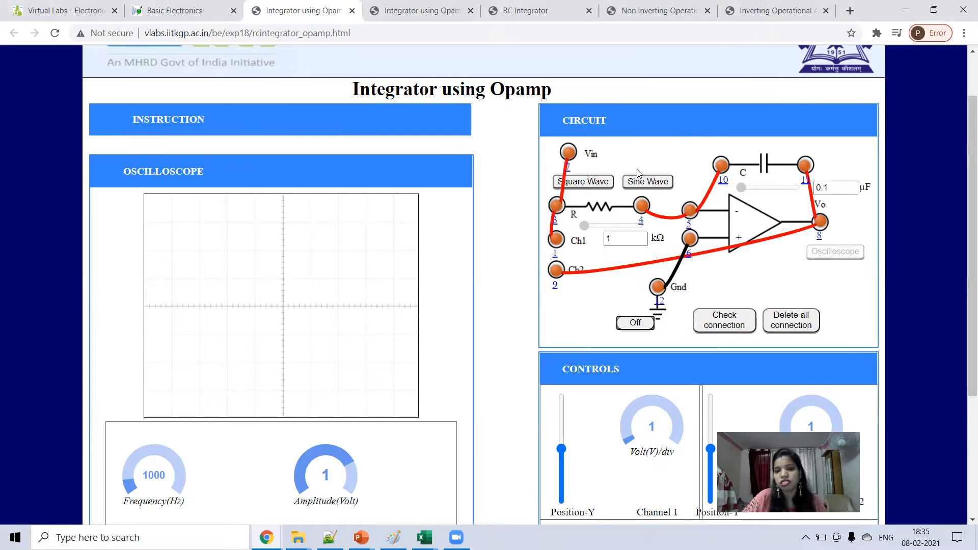
left_click(644, 184)
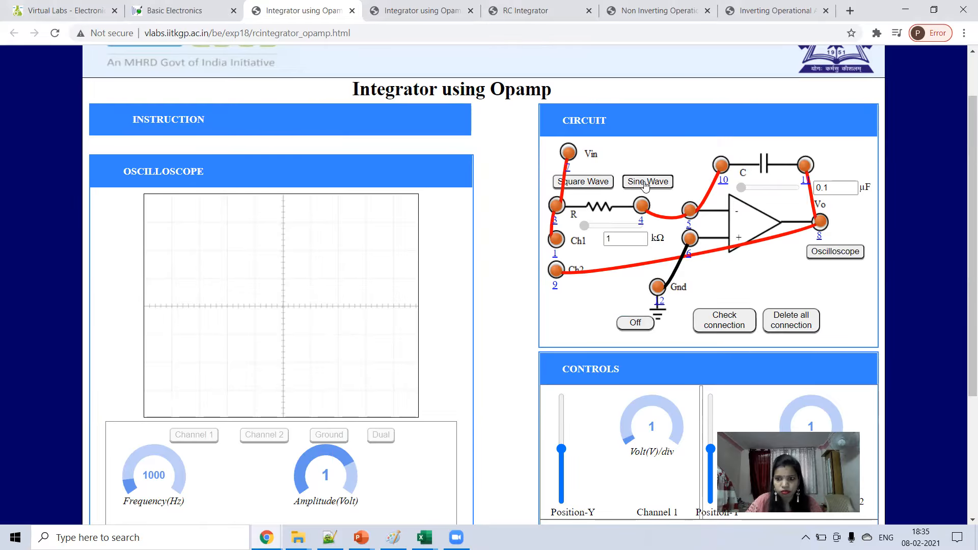
Display the output on the oscilloscope and set the input signal to 2 V amplitude and 3000 Hz.
scroll(636, 304, "down", 1)
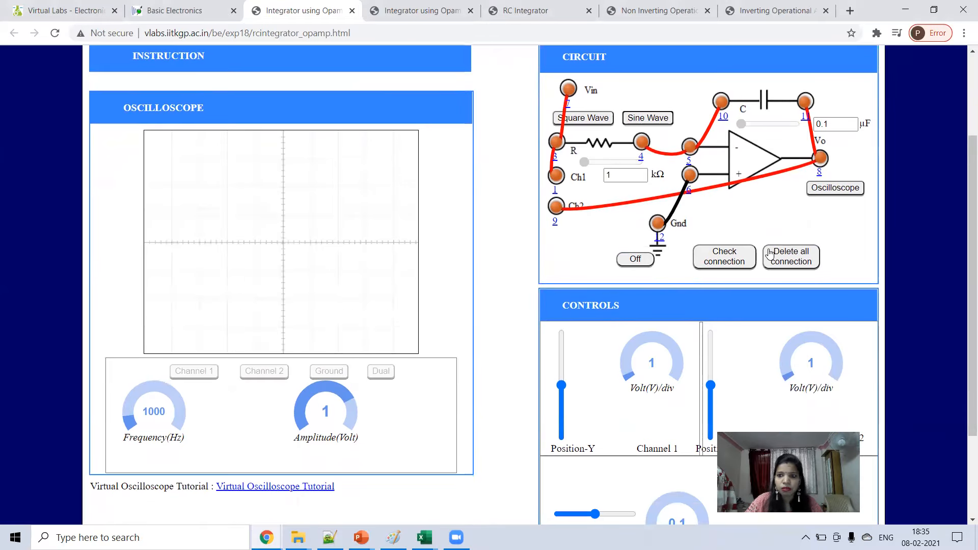
left_click(834, 189)
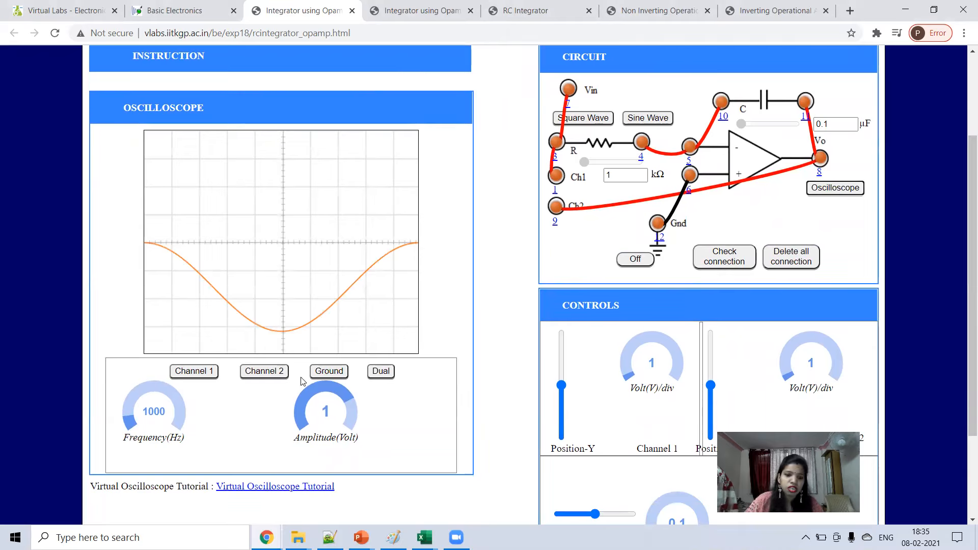
mouse_move(339, 400)
left_mouse_down()
mouse_move(334, 390)
mouse_move(316, 405)
mouse_move(346, 396)
mouse_move(359, 420)
left_mouse_up()
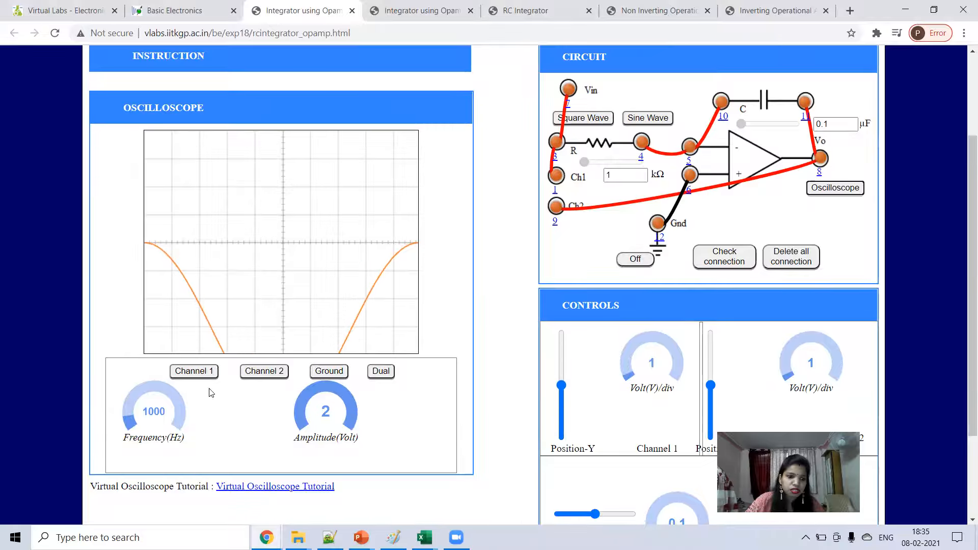
left_click_drag(127, 410, 167, 390)
Raise the vertical positions of Channel 1 and Channel 2, and show the Channel 2 trace.
left_click_drag(562, 386, 562, 349)
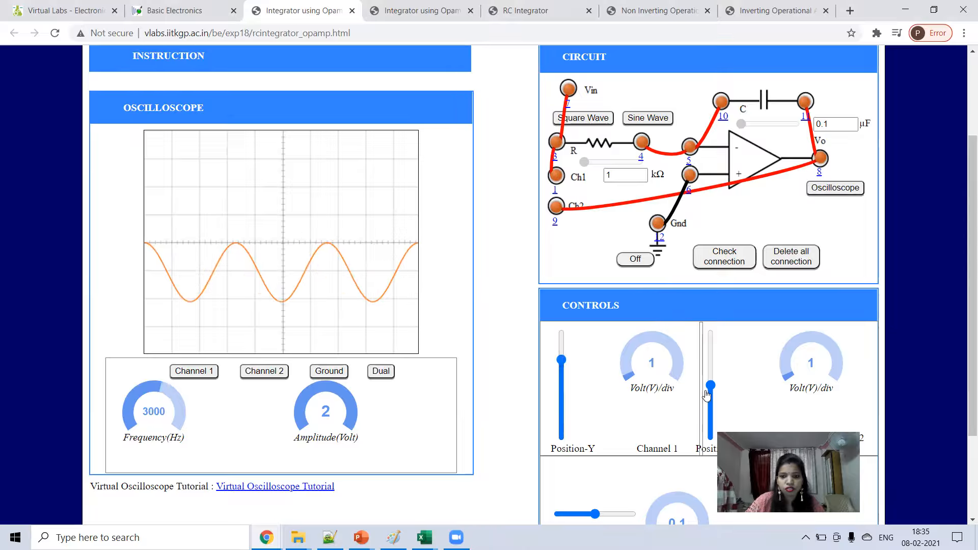
left_click_drag(711, 403, 710, 347)
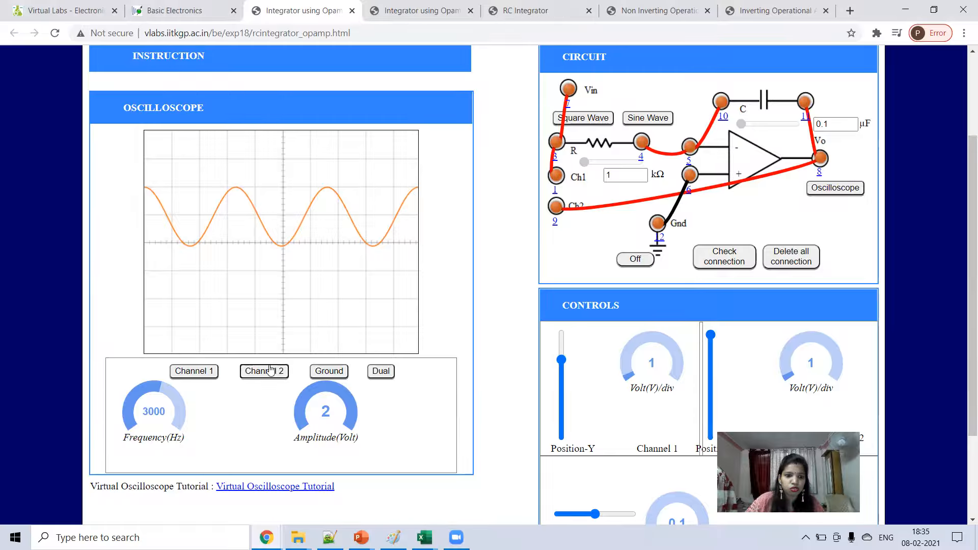
scroll(546, 319, "down", 1)
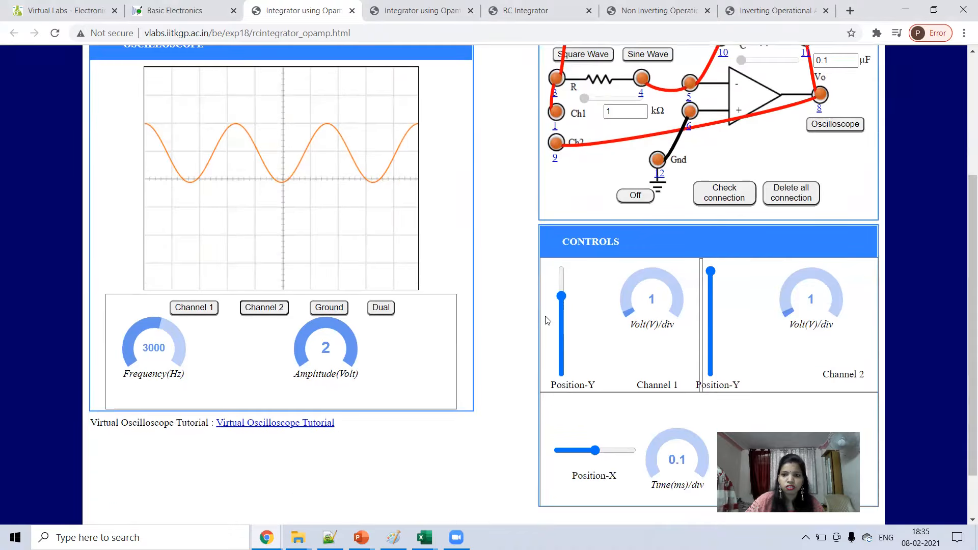
Set the capacitor to 0.6 µF and view the Channel 1 trace, followed by the Channel 2 trace.
scroll(547, 319, "up", 2)
scroll(547, 319, "down", 1)
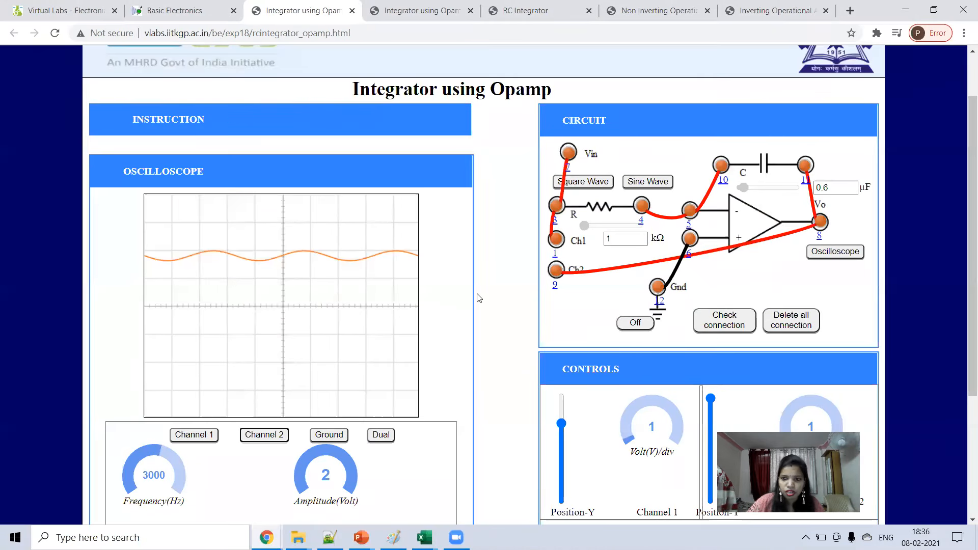
left_click(198, 441)
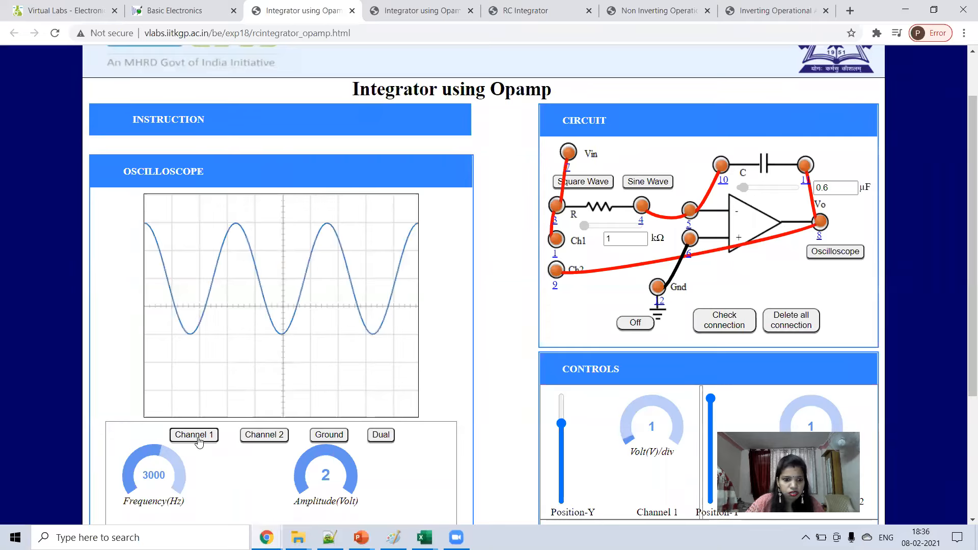
left_click(244, 433)
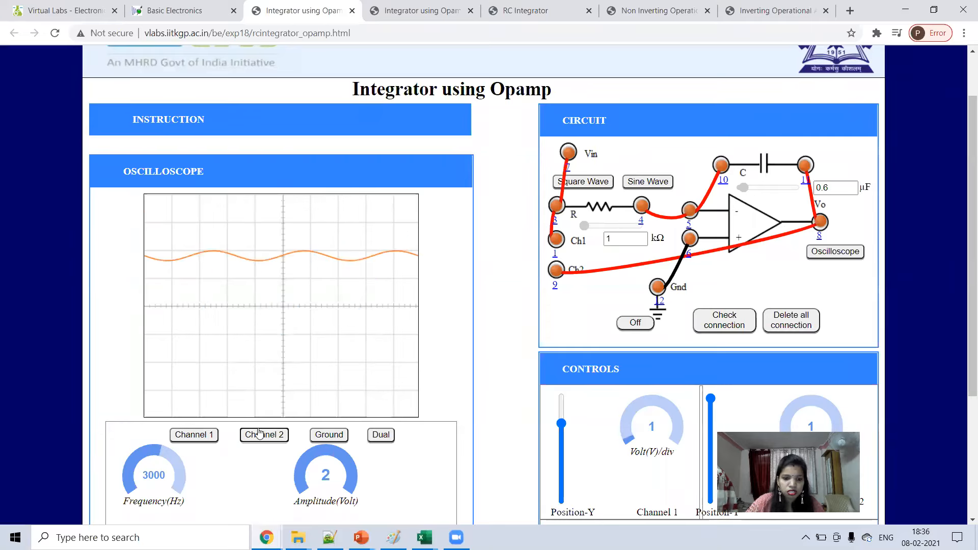
Set the Channel 1 scale to 7.2 V/div and lower that channel's vertical position.
scroll(333, 426, "down", 1)
scroll(585, 410, "down", 1)
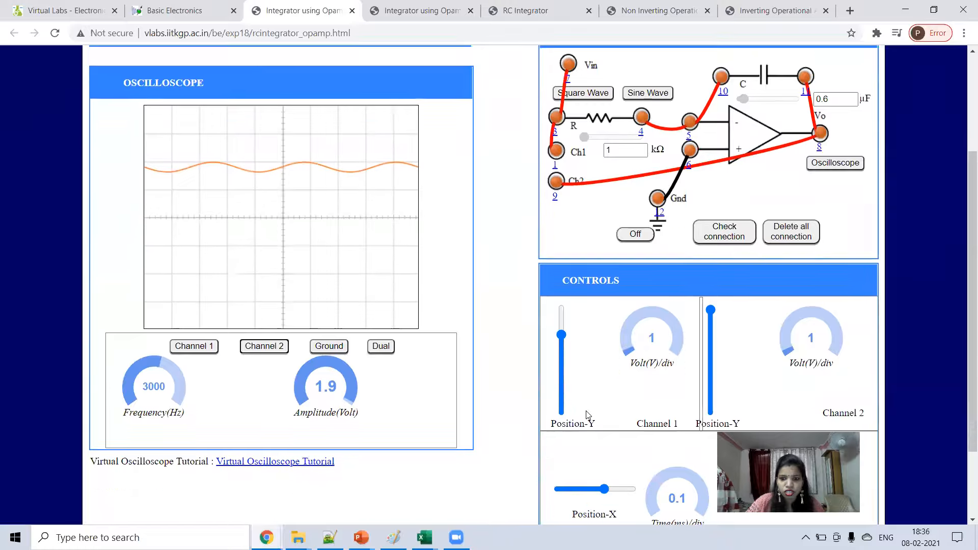
left_click_drag(625, 317, 636, 279)
left_click_drag(561, 298, 561, 323)
Lower the Channel 2 trace, set its scale to 1.1 V/div, and set the time base to 2.9 ms/div.
mouse_move(712, 278)
left_mouse_down()
mouse_move(707, 321)
mouse_move(711, 295)
left_mouse_up()
left_click(788, 295)
mouse_move(788, 296)
left_mouse_down()
mouse_move(792, 321)
mouse_move(783, 302)
mouse_move(790, 313)
left_mouse_up()
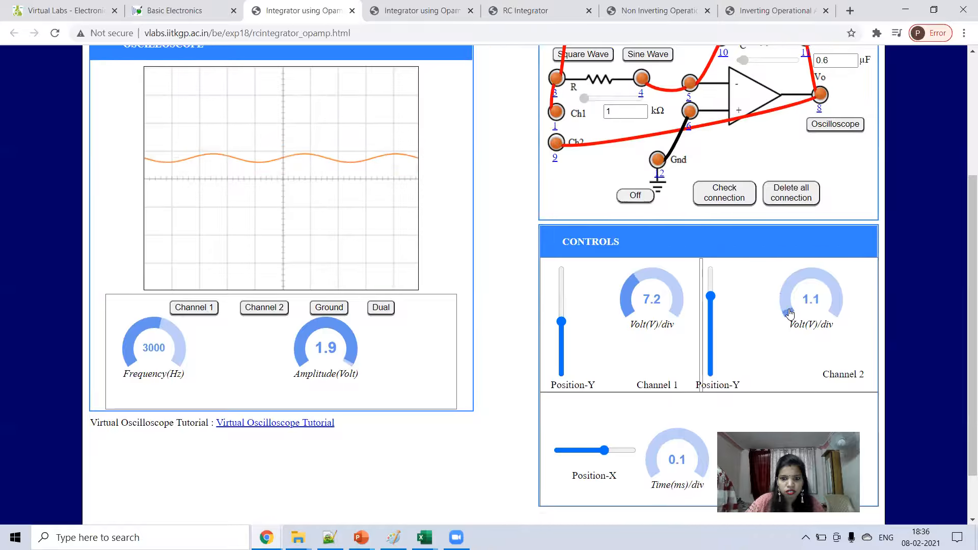
left_click_drag(655, 467, 658, 450)
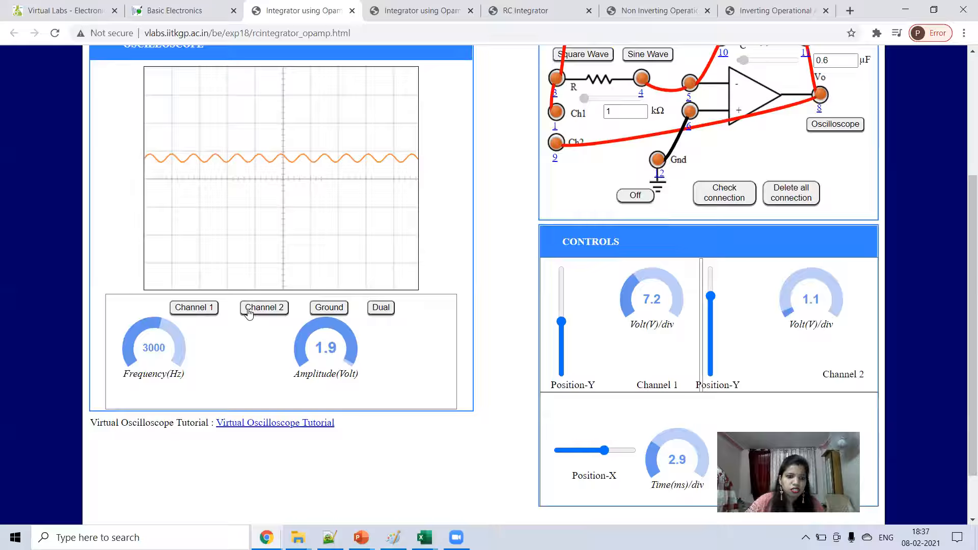
Display both channels in dual mode and set the input amplitude to 1.1 V.
left_click(379, 308)
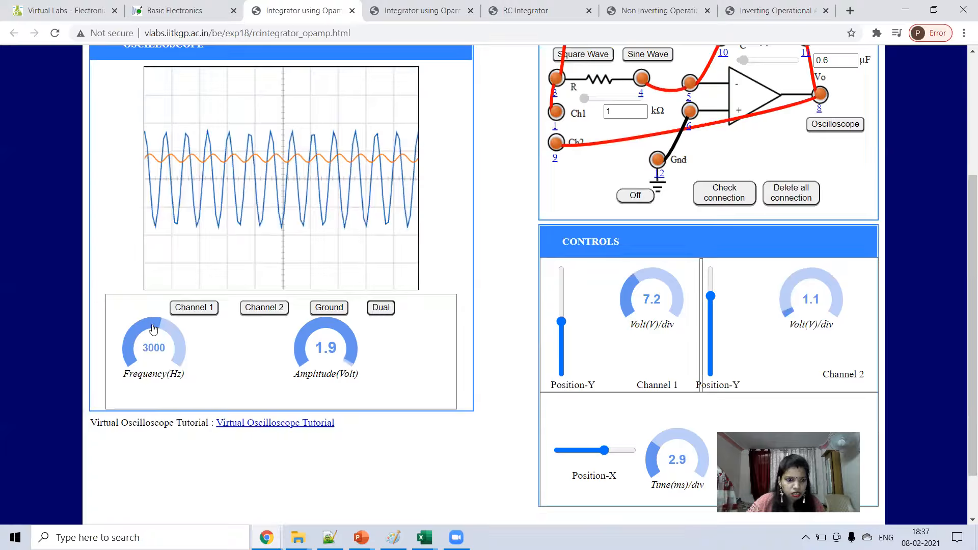
left_click(351, 351)
left_click_drag(351, 351, 359, 342)
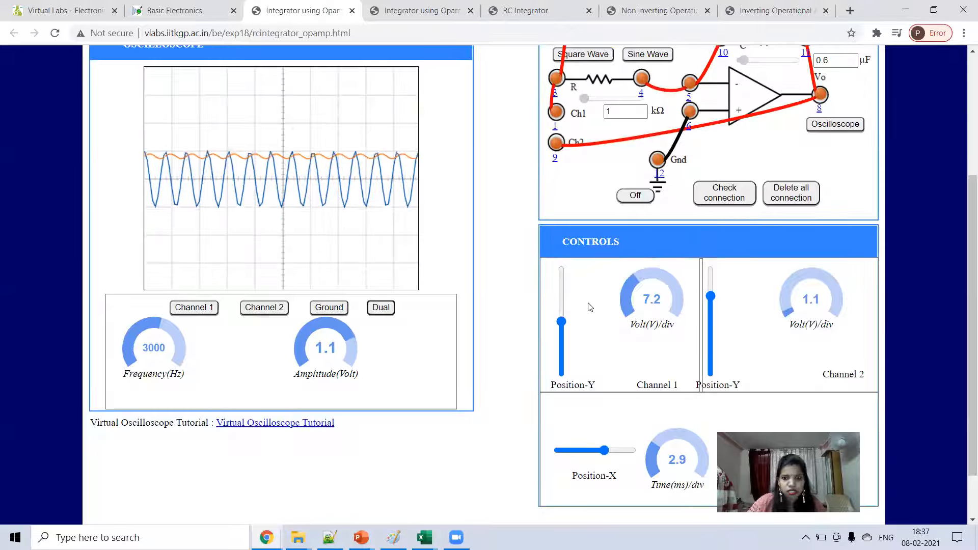
Raise the Channel 1 trace and set the scales to 12.7 V/div for Channel 1, 1 V/div for Channel 2 and 3.2 ms/div for time.
left_click(562, 296)
left_click_drag(651, 289, 667, 278)
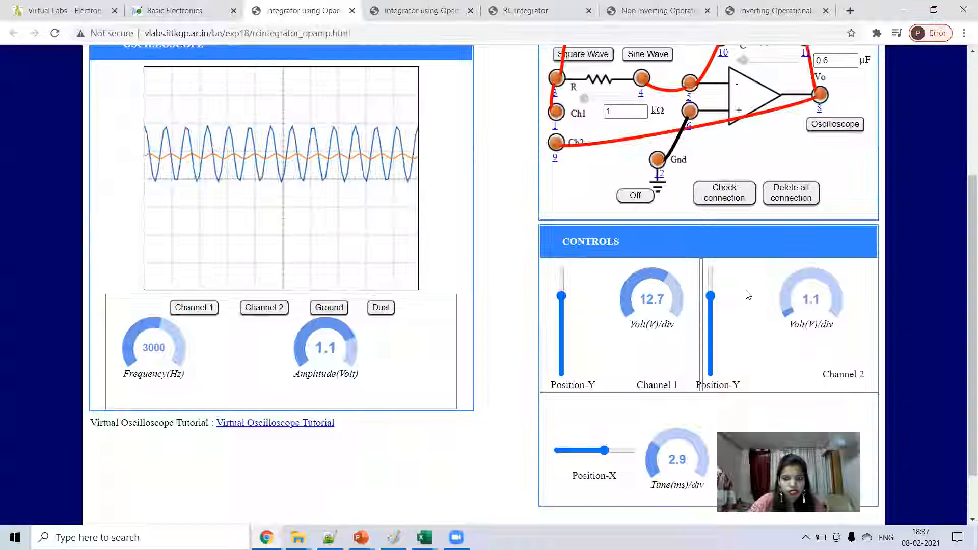
mouse_move(782, 308)
left_mouse_down()
mouse_move(786, 280)
mouse_move(780, 326)
mouse_move(784, 316)
left_mouse_up()
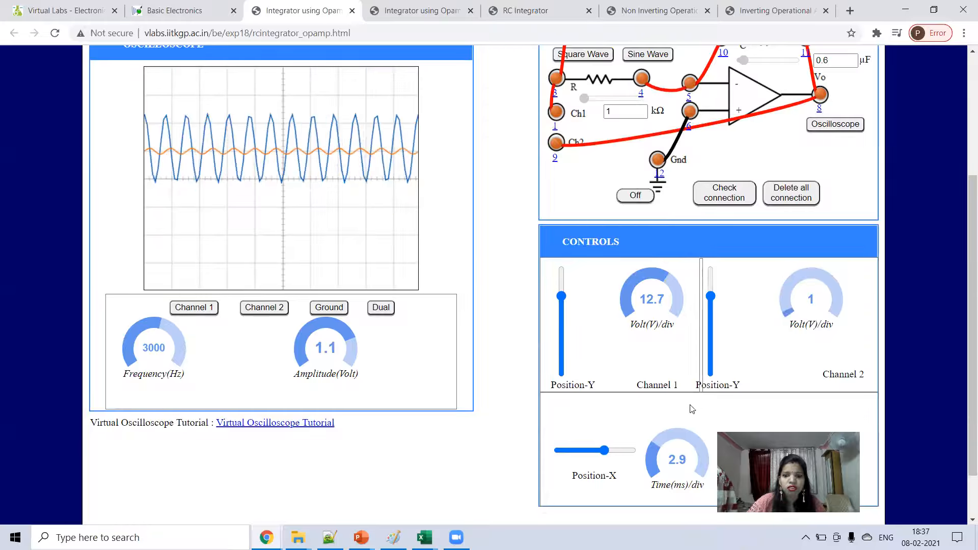
mouse_move(660, 453)
left_mouse_down()
mouse_move(670, 432)
mouse_move(648, 457)
mouse_move(661, 448)
left_mouse_up()
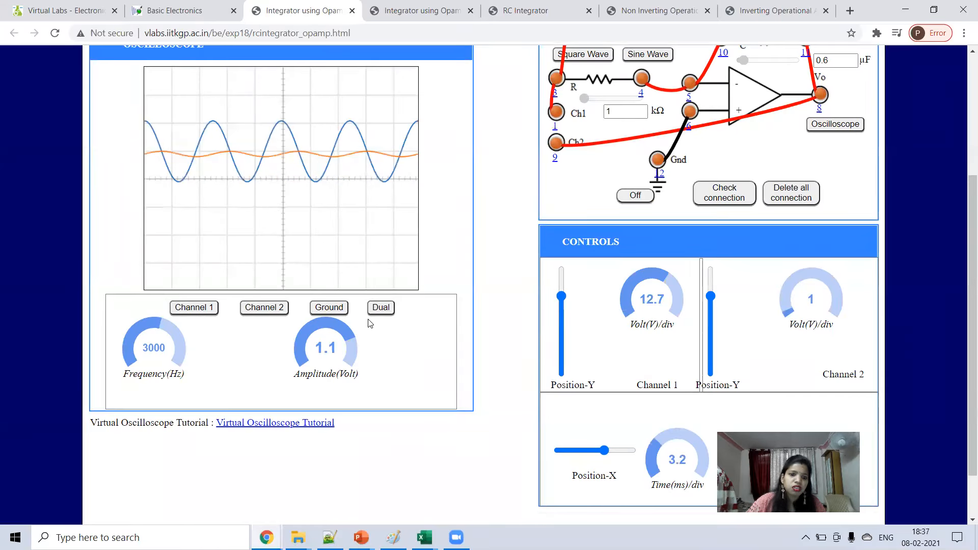
In dual mode, set the amplitude to 1.3 V and Channel 2 to 1.1 V/div, and fine-tune the time base around 3.2 ms/div.
left_click(377, 309)
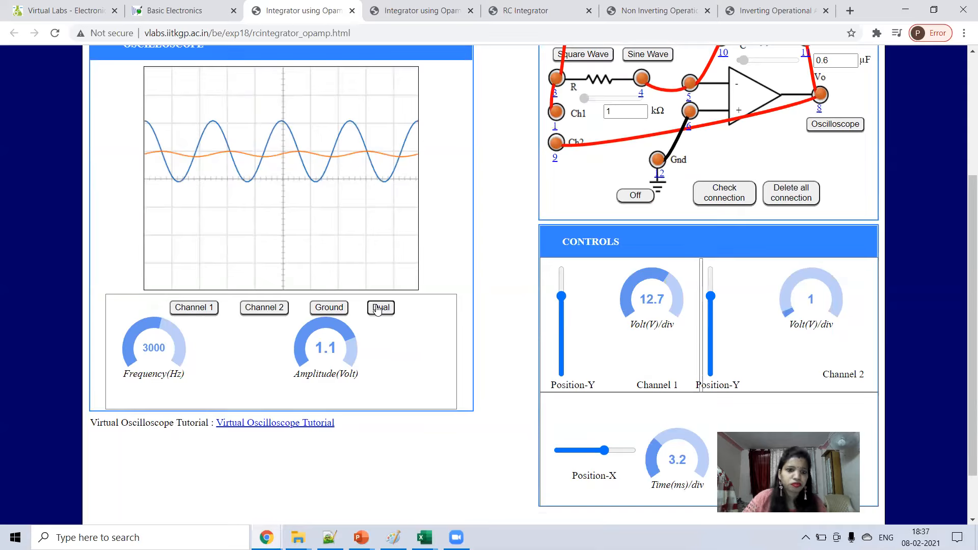
left_click_drag(349, 337, 353, 345)
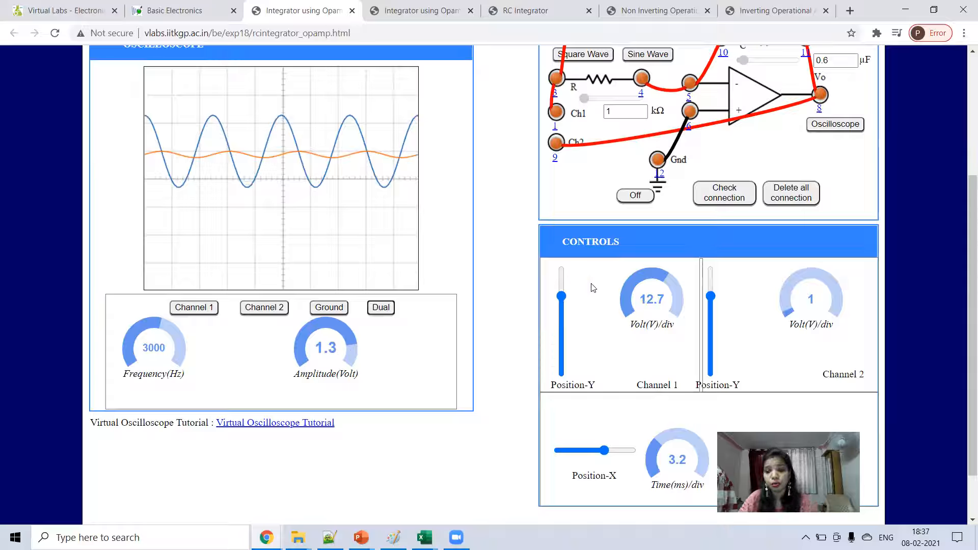
left_click(782, 298)
mouse_move(783, 299)
left_mouse_down()
mouse_move(790, 323)
mouse_move(789, 313)
left_mouse_up()
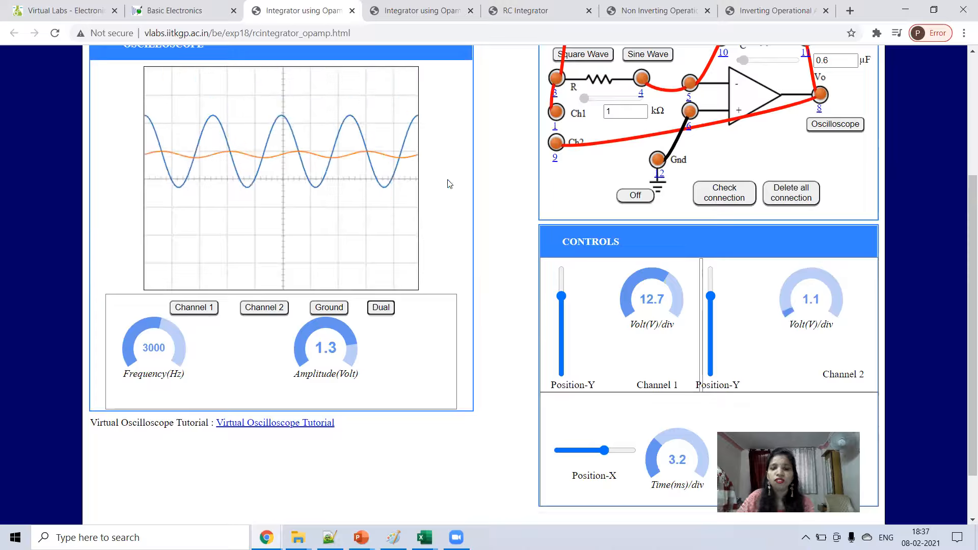
left_click_drag(650, 447, 654, 439)
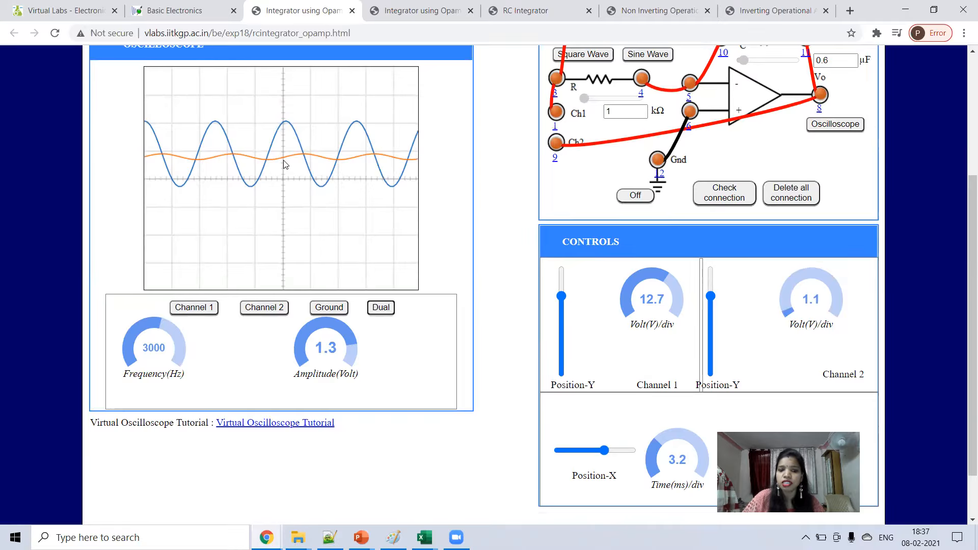
Switch the experiment off and set the resistor to 1 kΩ and the capacitor to 0.1 µF.
scroll(721, 360, "up", 2)
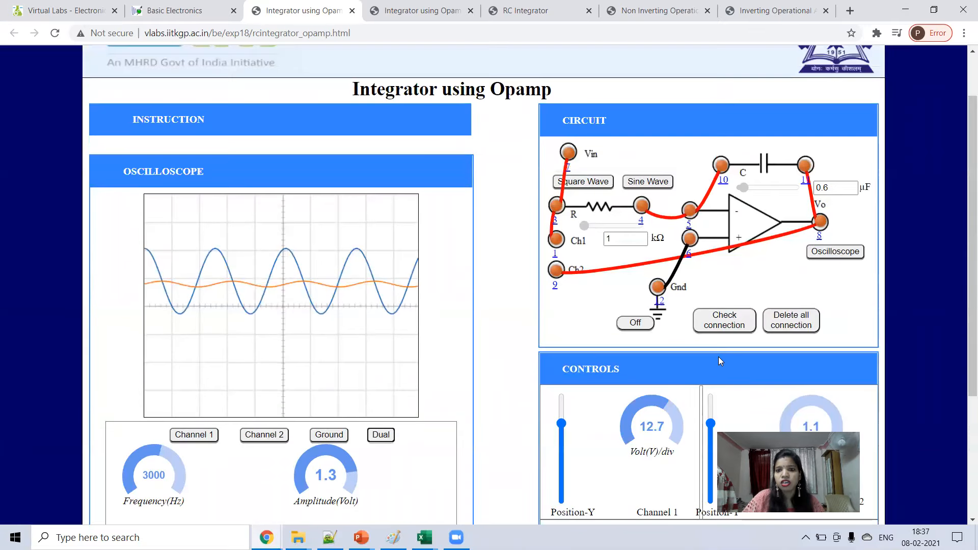
left_click(634, 323)
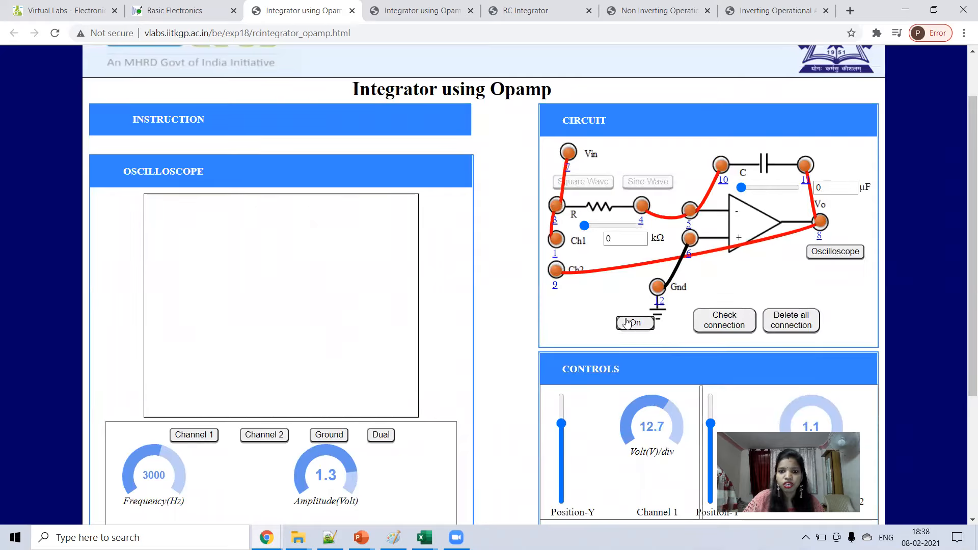
left_click_drag(585, 226, 585, 227)
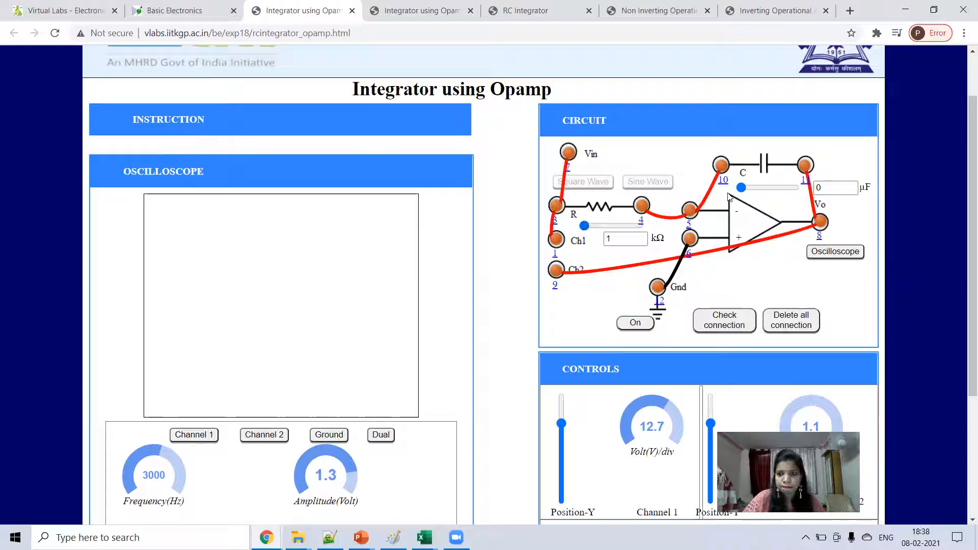
left_click_drag(743, 189, 741, 190)
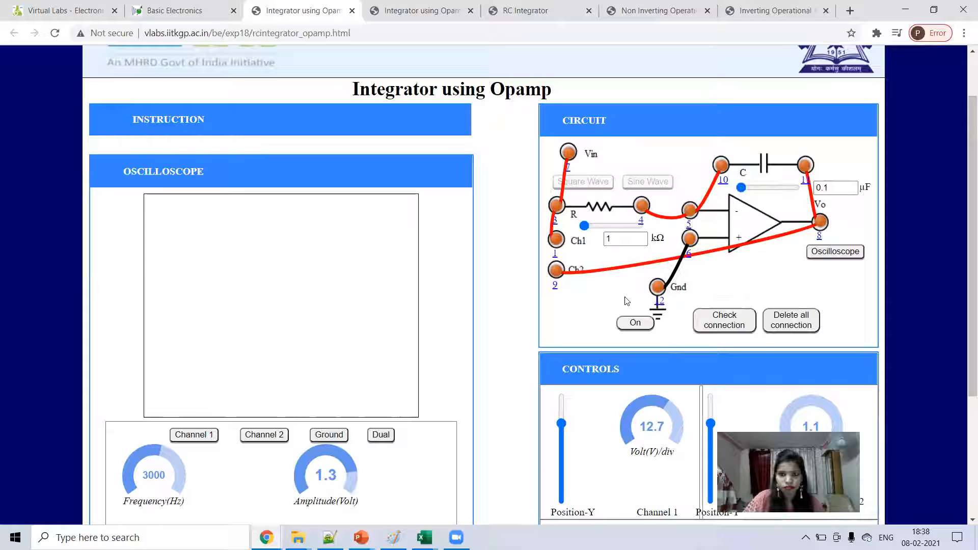
Switch the experiment on with a square wave input and display both channels together on the oscilloscope.
left_click(634, 323)
left_click(587, 183)
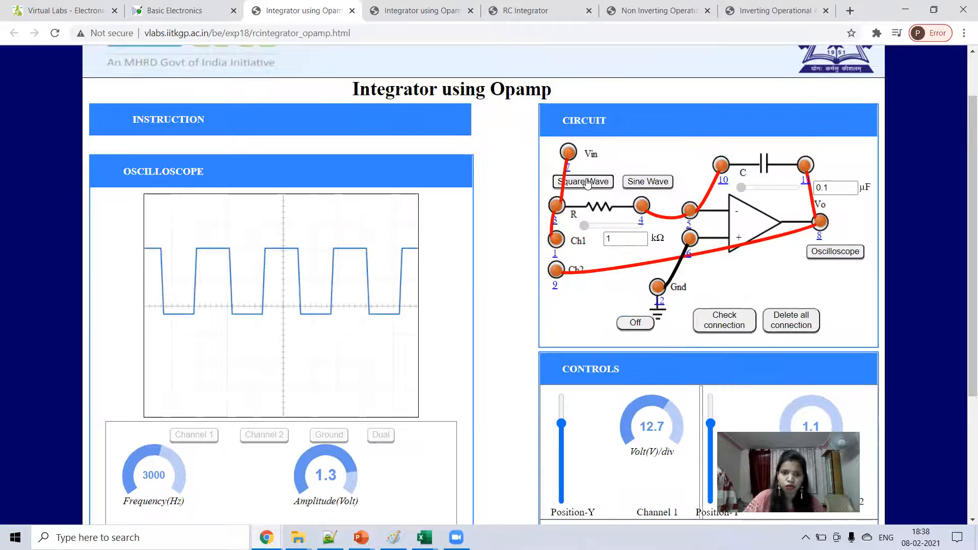
left_click(829, 255)
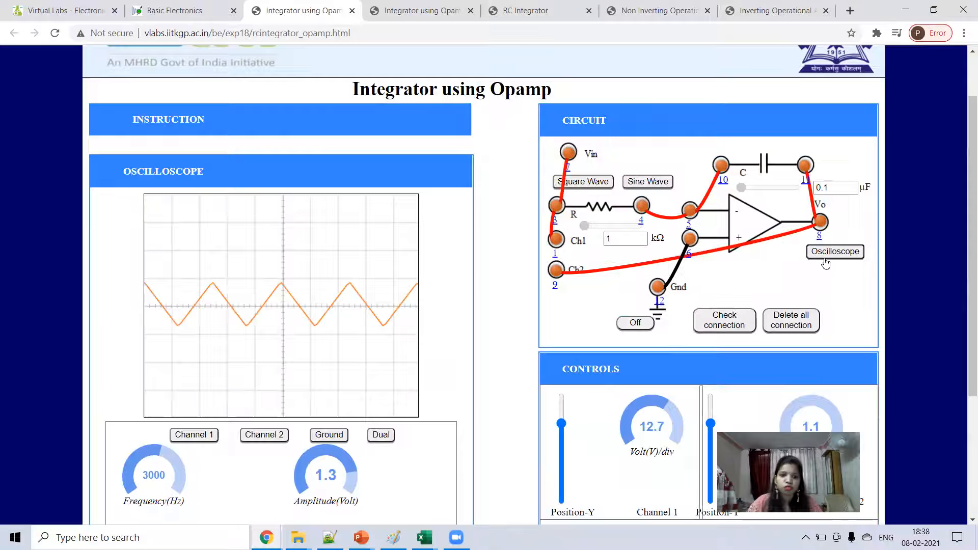
left_click(381, 436)
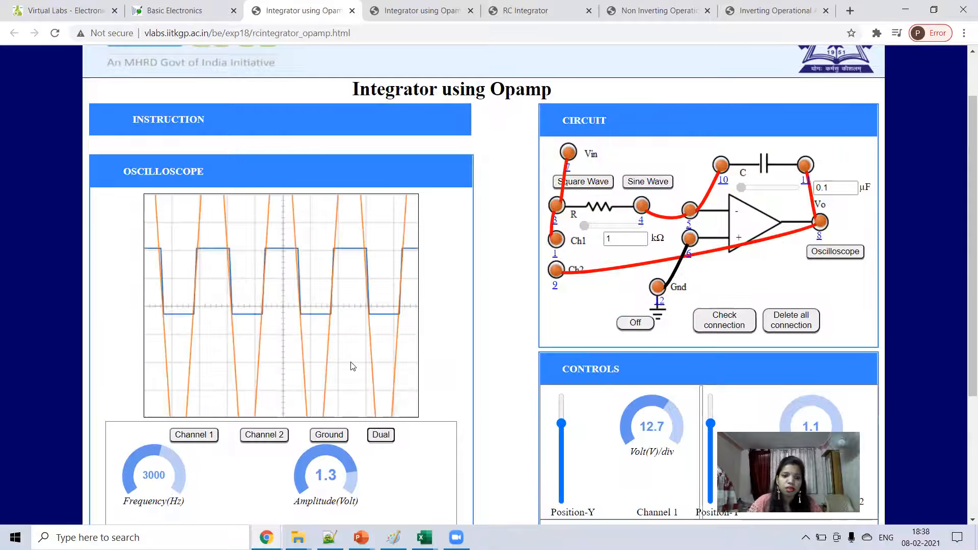
Lower the Channel 2 trace and set the time base to 3.5 ms/div.
scroll(353, 365, "down", 1)
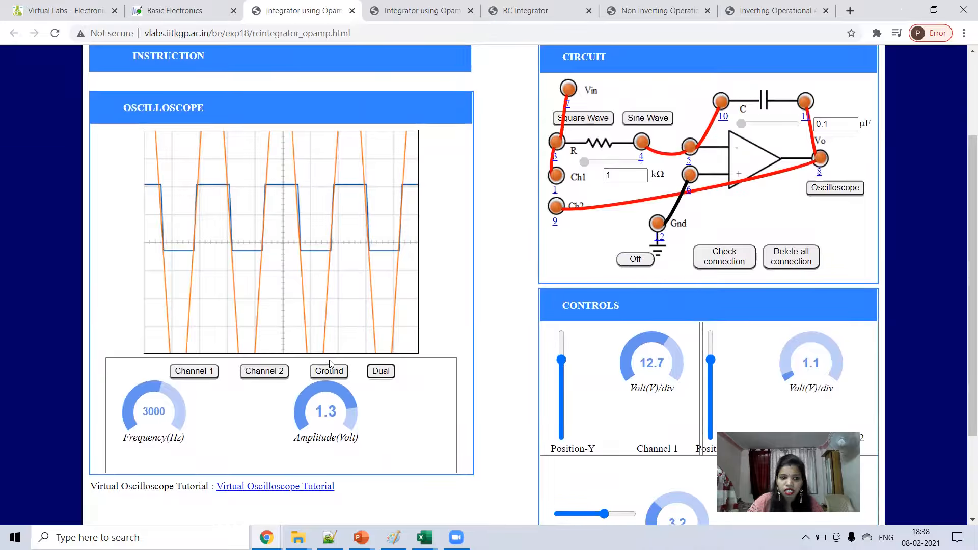
mouse_move(710, 360)
left_mouse_down()
mouse_move(722, 377)
mouse_move(795, 385)
left_mouse_up()
scroll(798, 387, "down", 1)
scroll(797, 387, "down", 1)
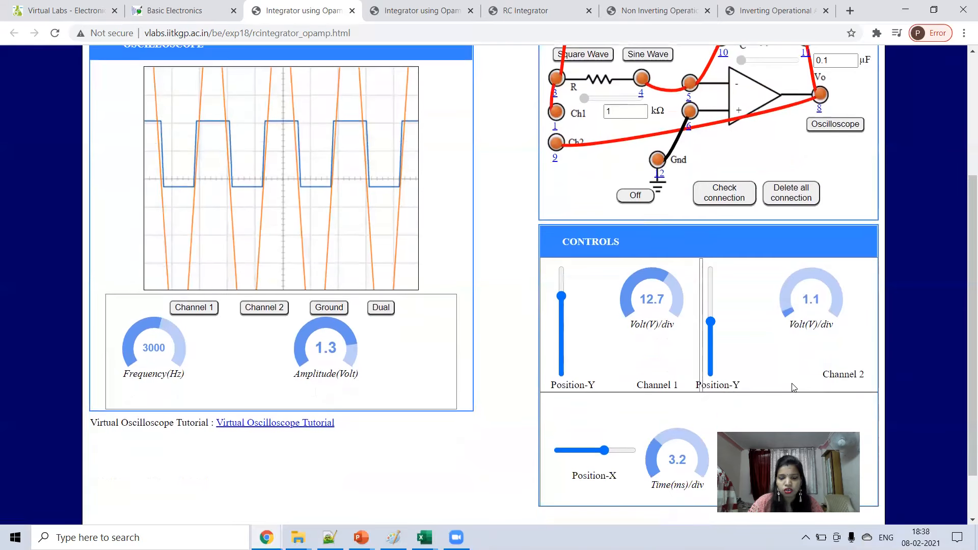
left_click(662, 446)
mouse_move(662, 446)
left_mouse_down()
mouse_move(681, 447)
mouse_move(664, 448)
left_mouse_up()
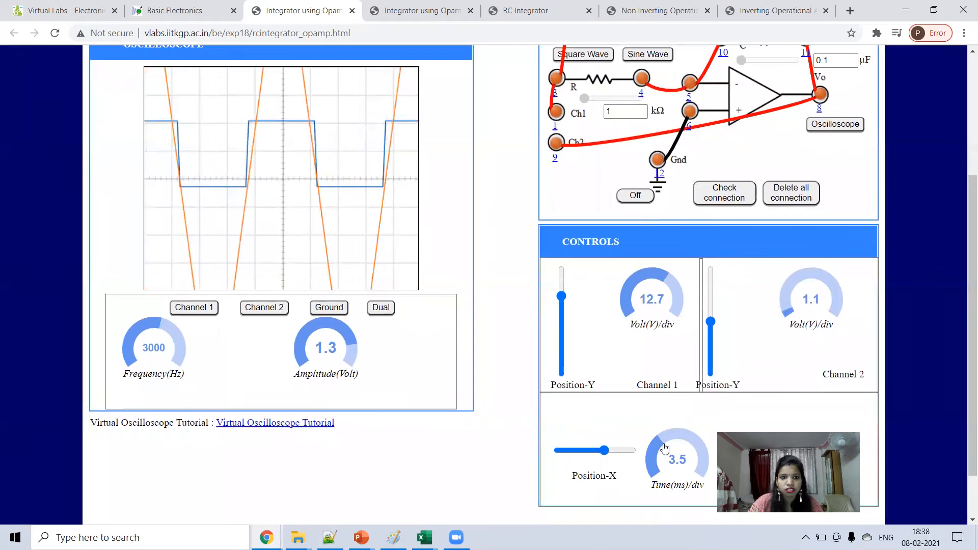
Set the input amplitude to 0.4 V and raise the Channel 2 trace's vertical position.
mouse_move(350, 339)
left_mouse_down()
mouse_move(327, 320)
mouse_move(340, 325)
left_mouse_up()
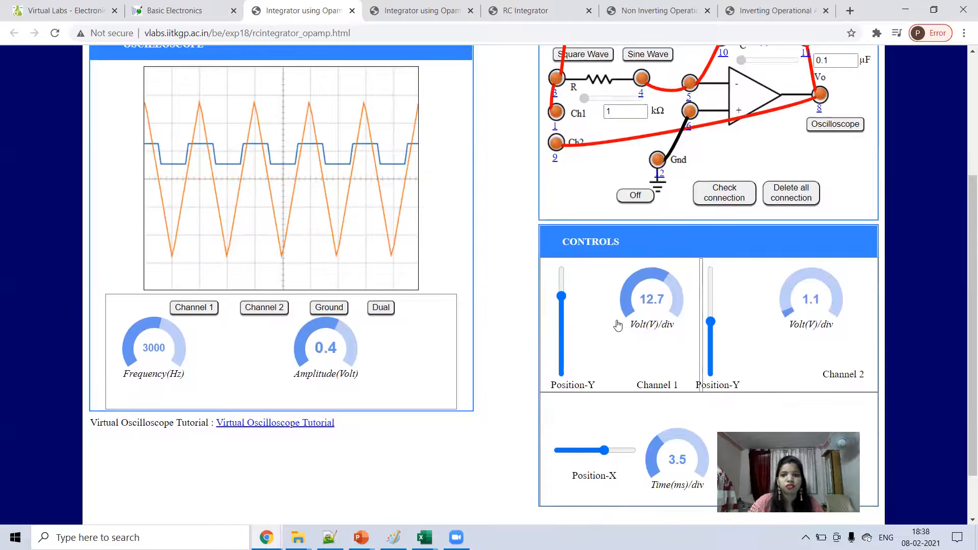
left_click_drag(710, 322, 710, 296)
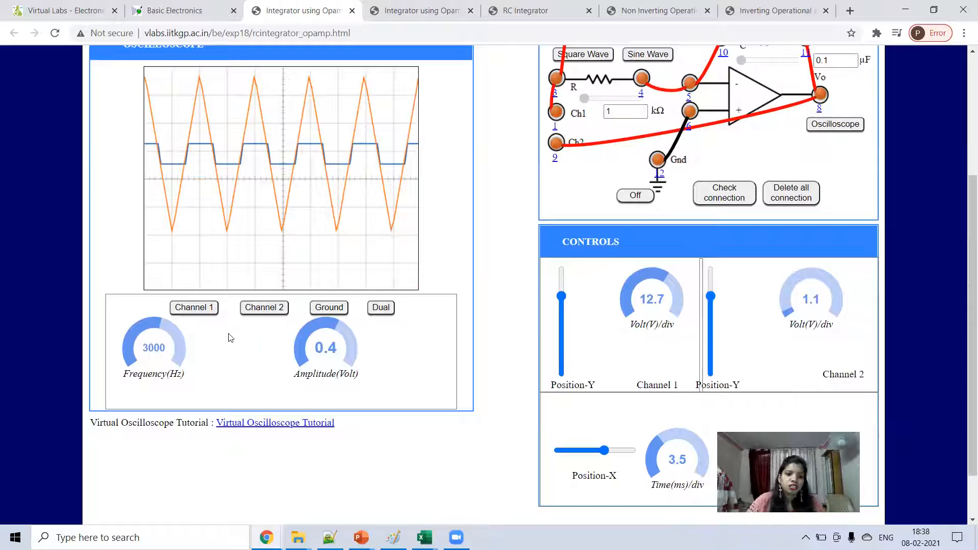
left_click_drag(322, 329, 337, 328)
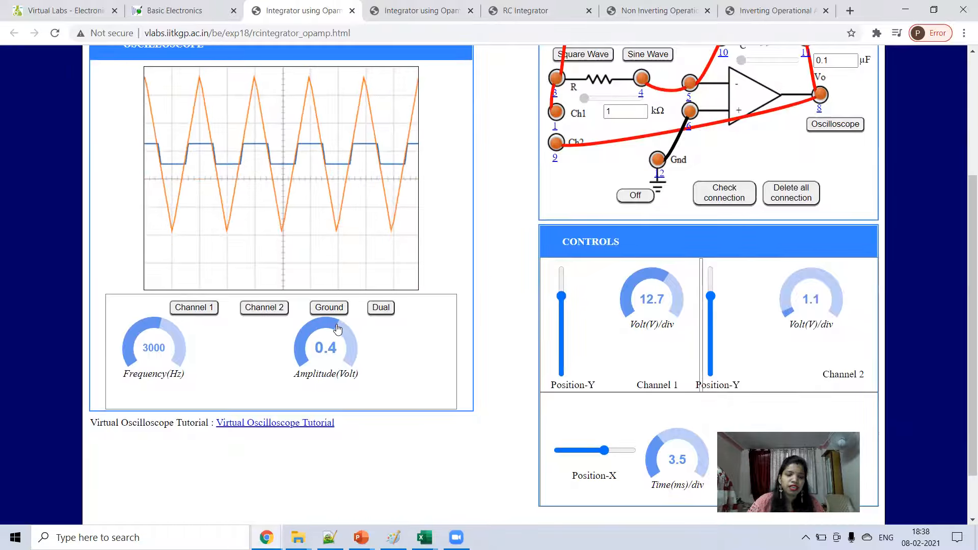
scroll(441, 340, "up", 3)
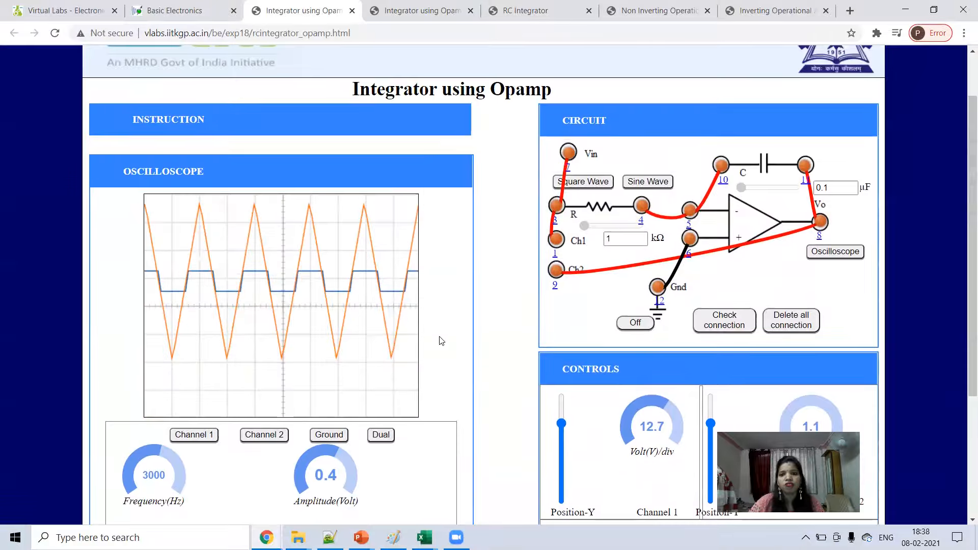